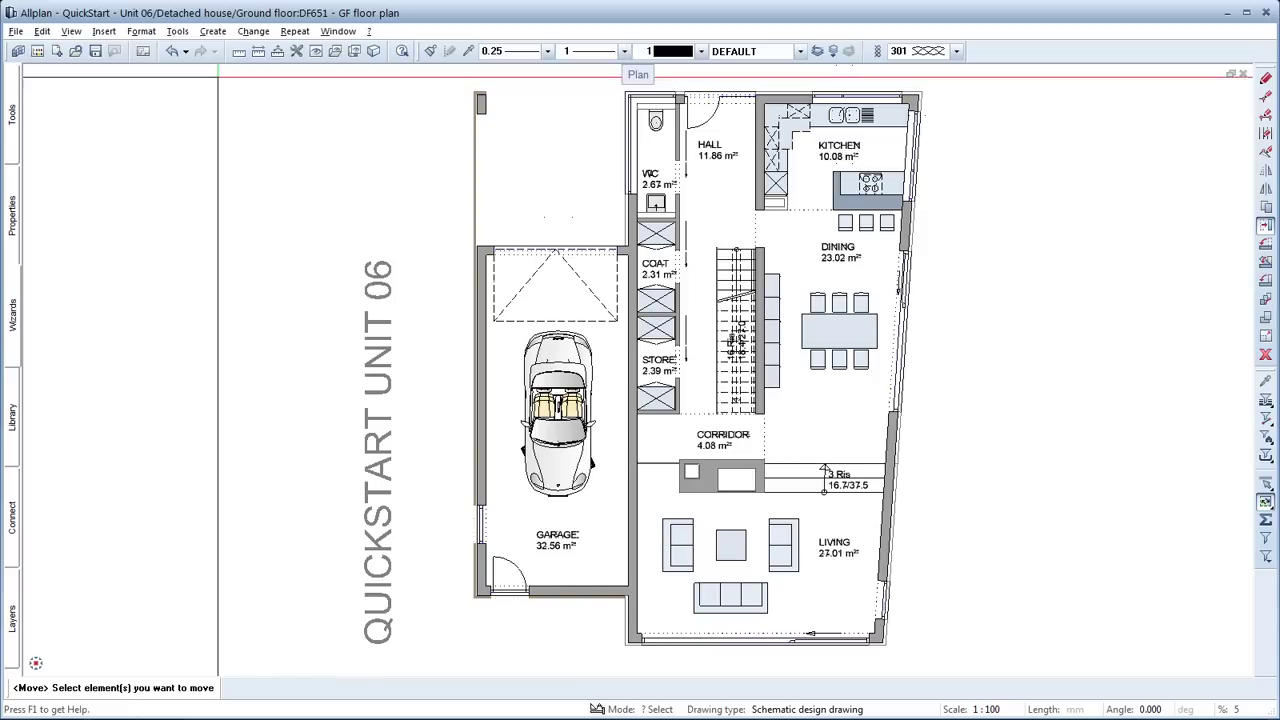
- Leave the Move command, deselect the Ground floor drawing files in the project's building structure and collapse Unit 06
key(Escape)
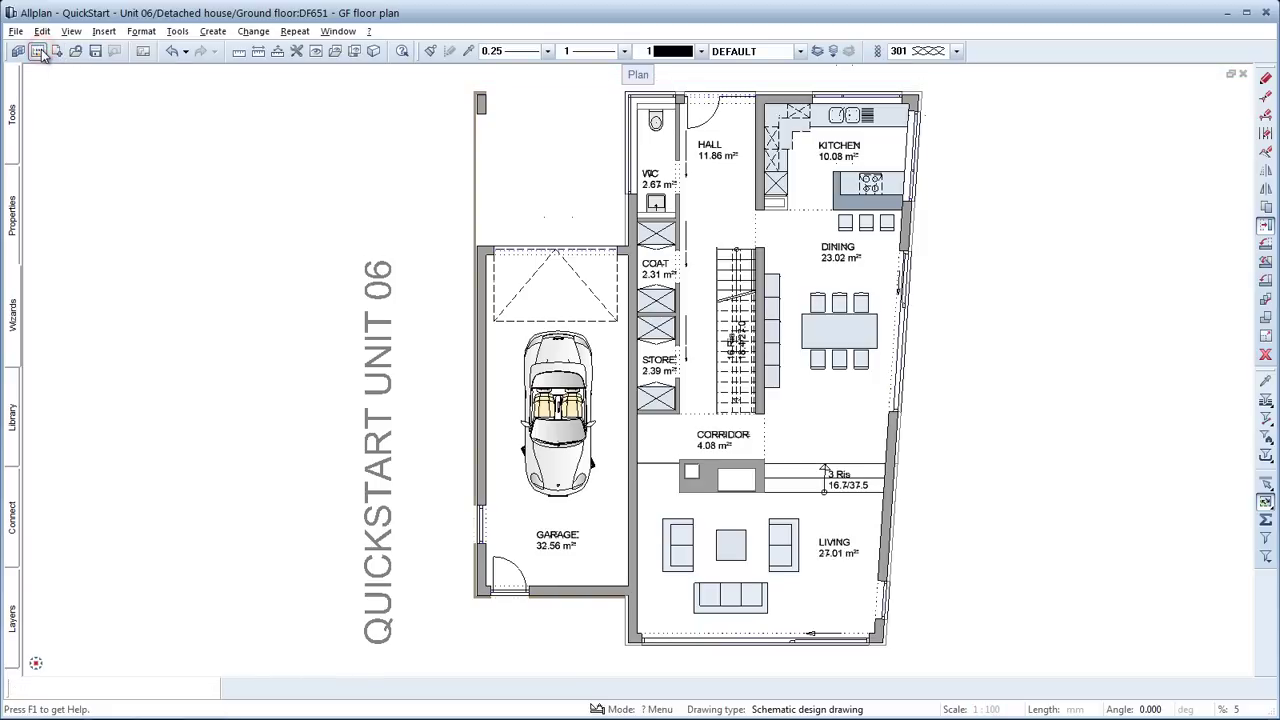
click(38, 51)
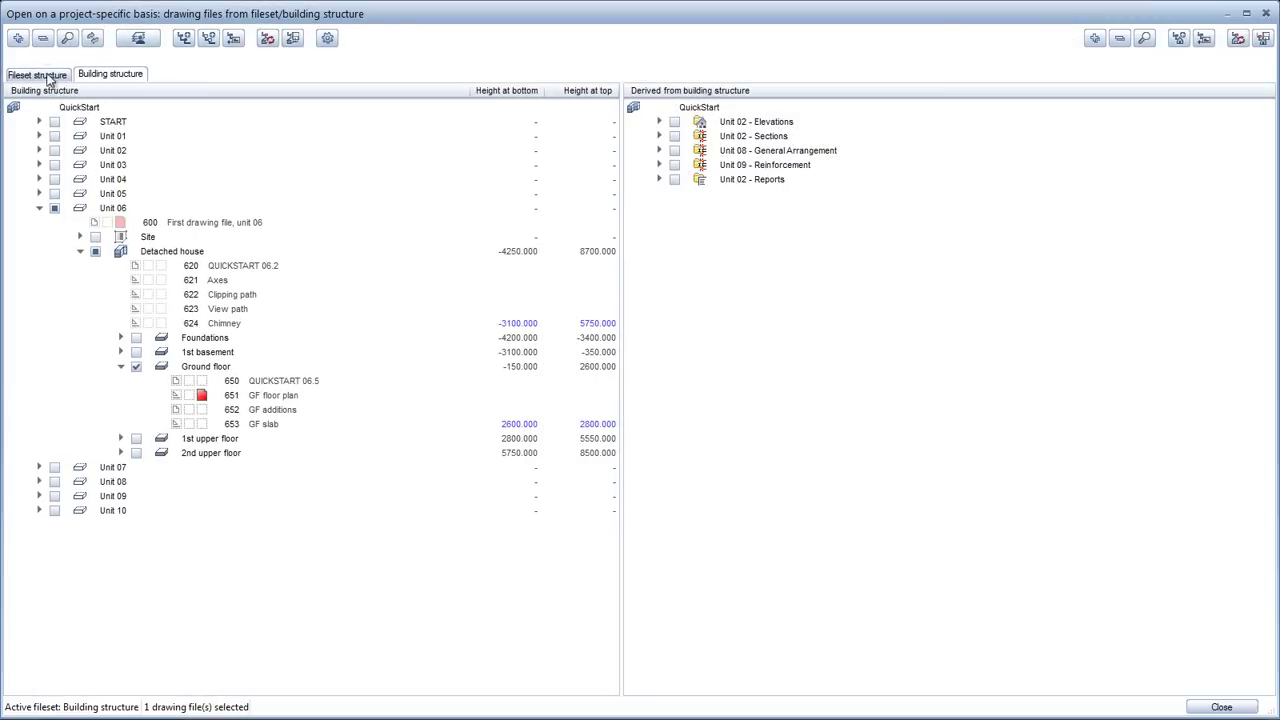
click(131, 367)
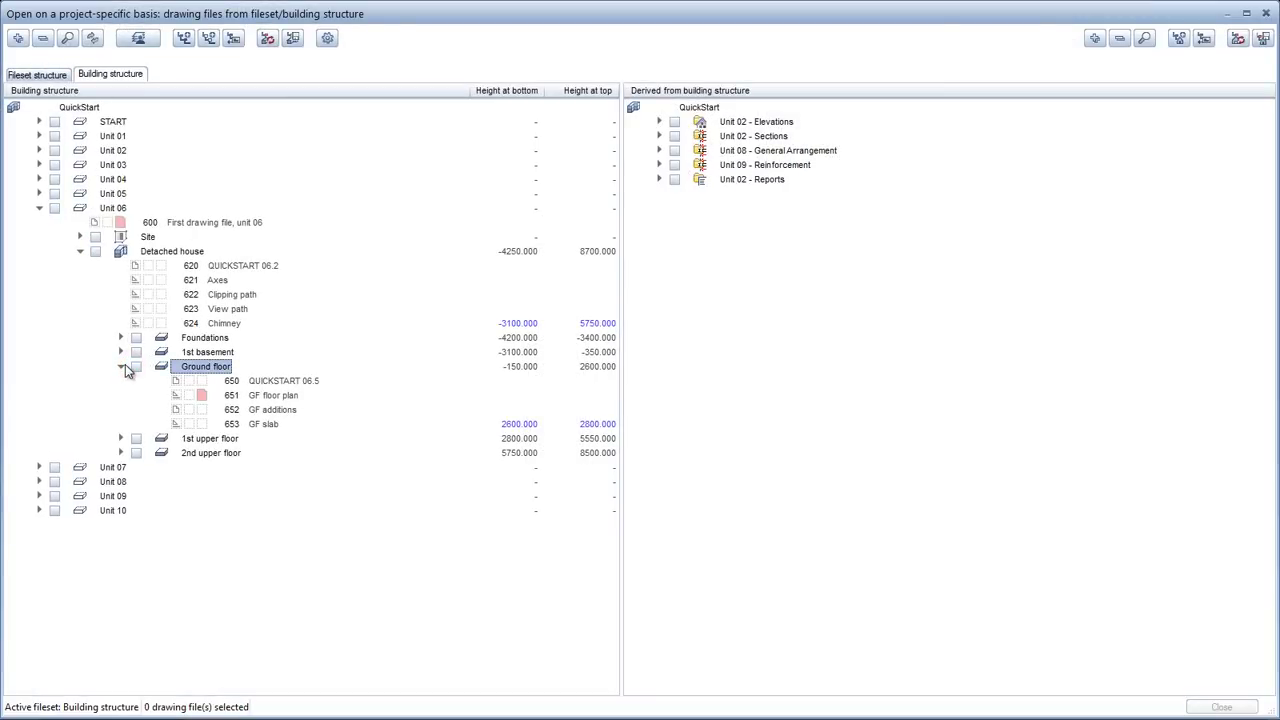
click(122, 367)
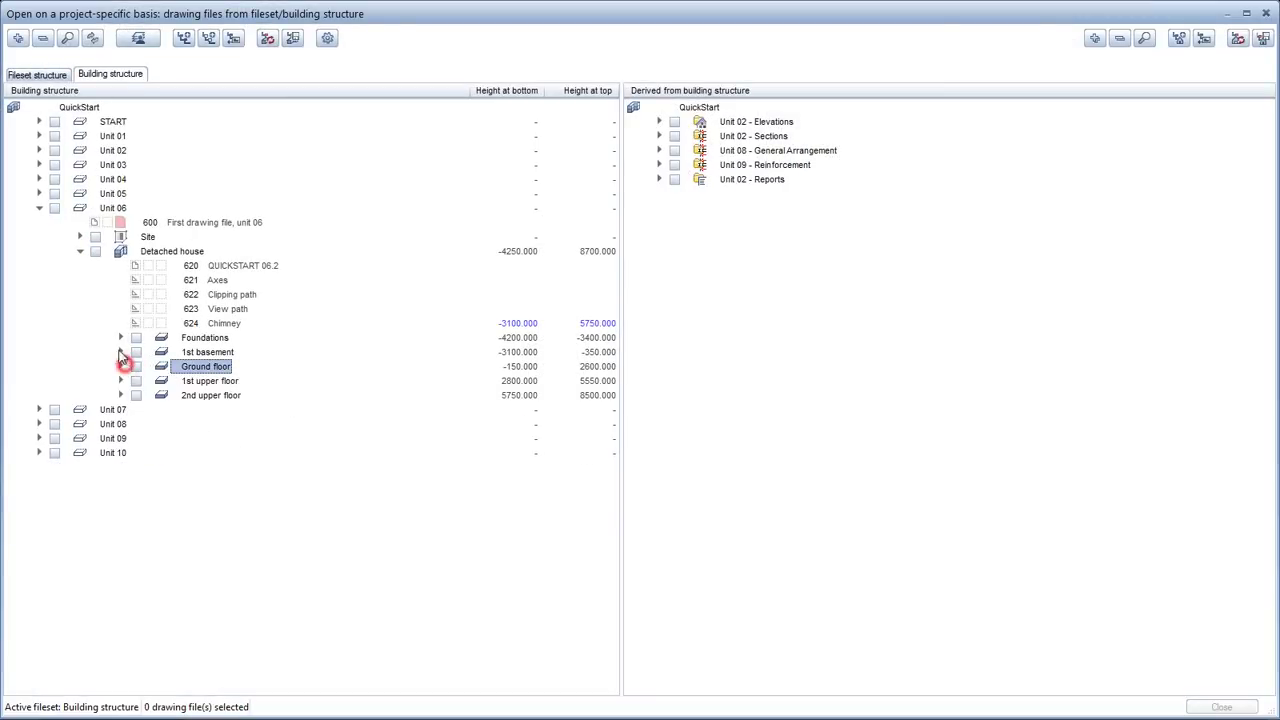
click(80, 251)
click(40, 207)
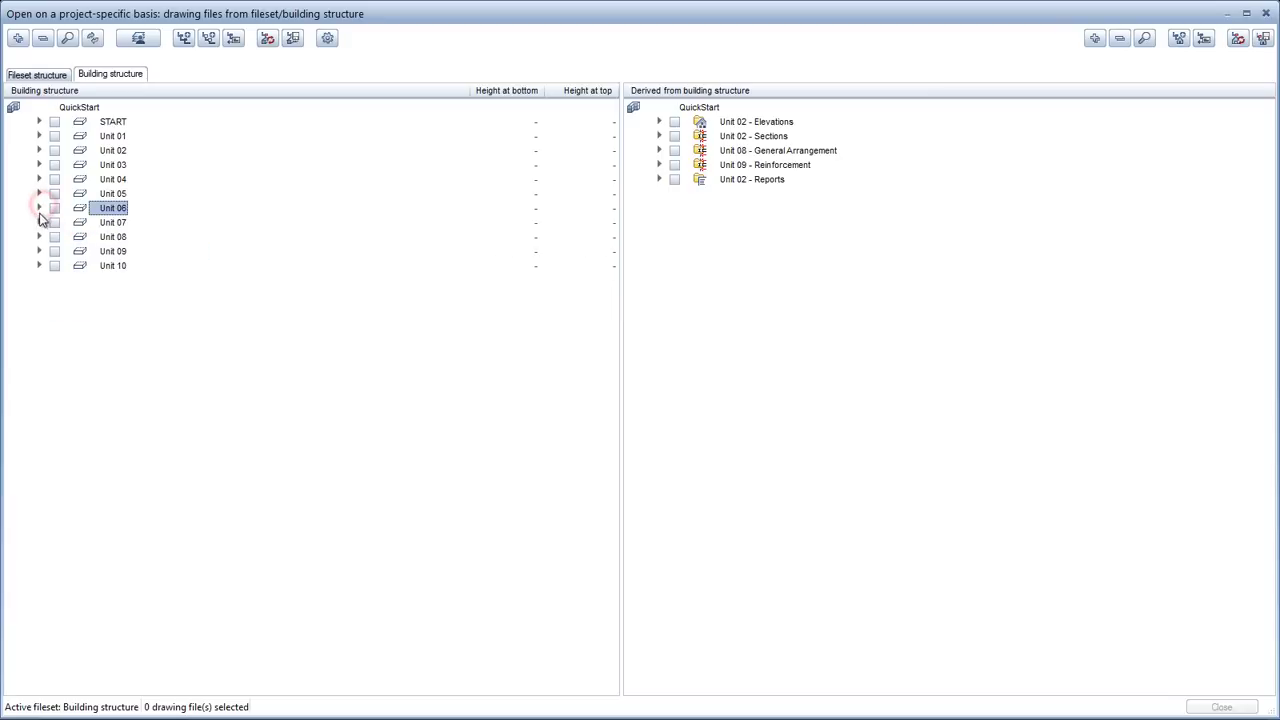
- Open only drawing file 700 of Unit 07, with the Site and Detached house structural levels deselected
click(39, 222)
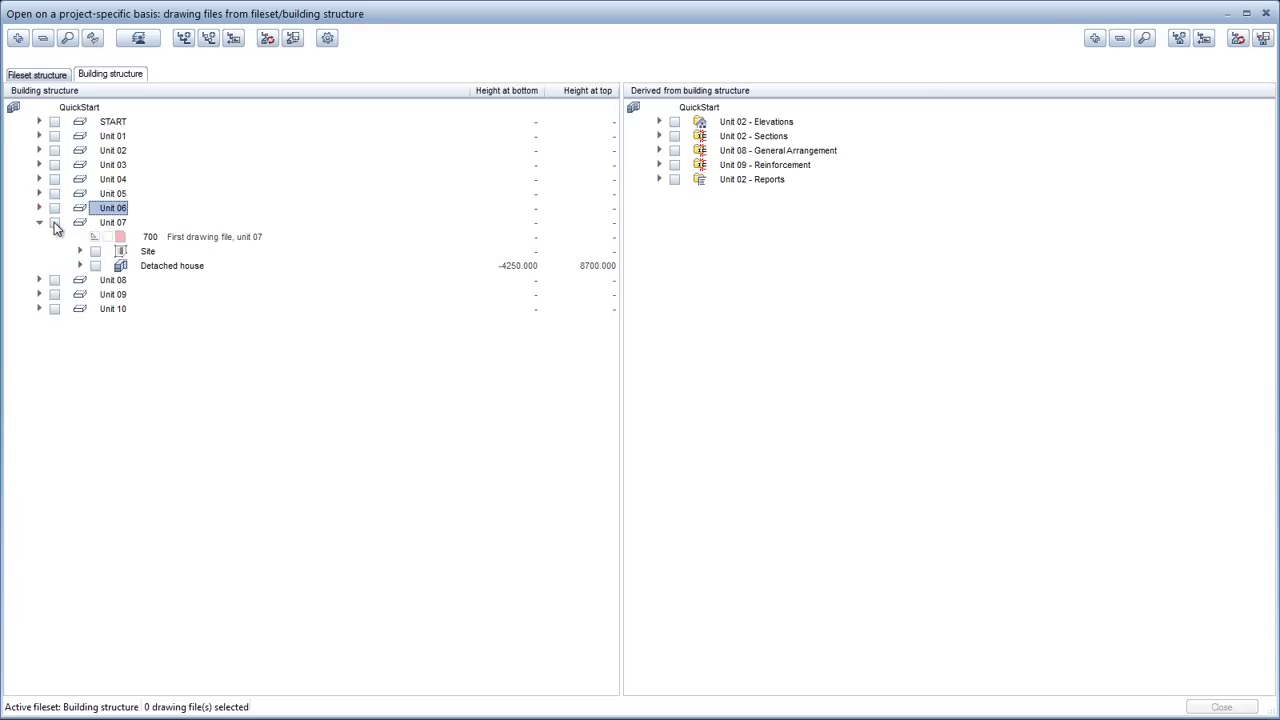
click(54, 222)
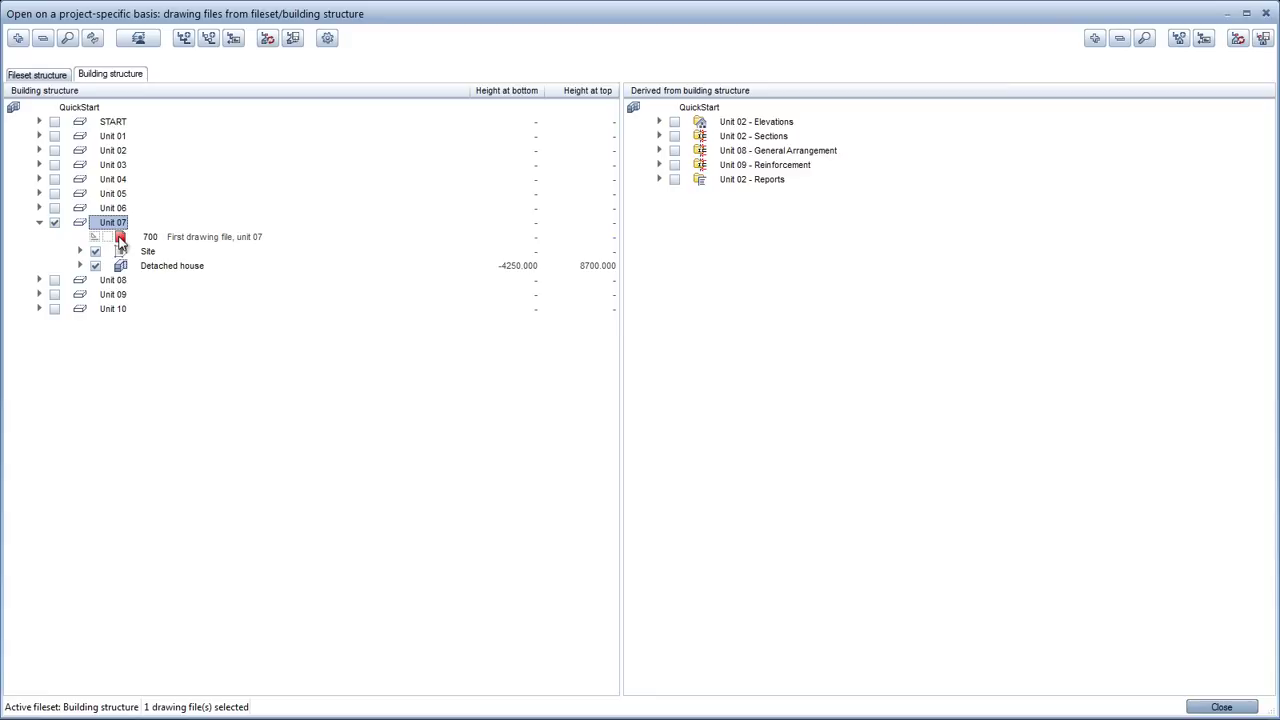
click(95, 251)
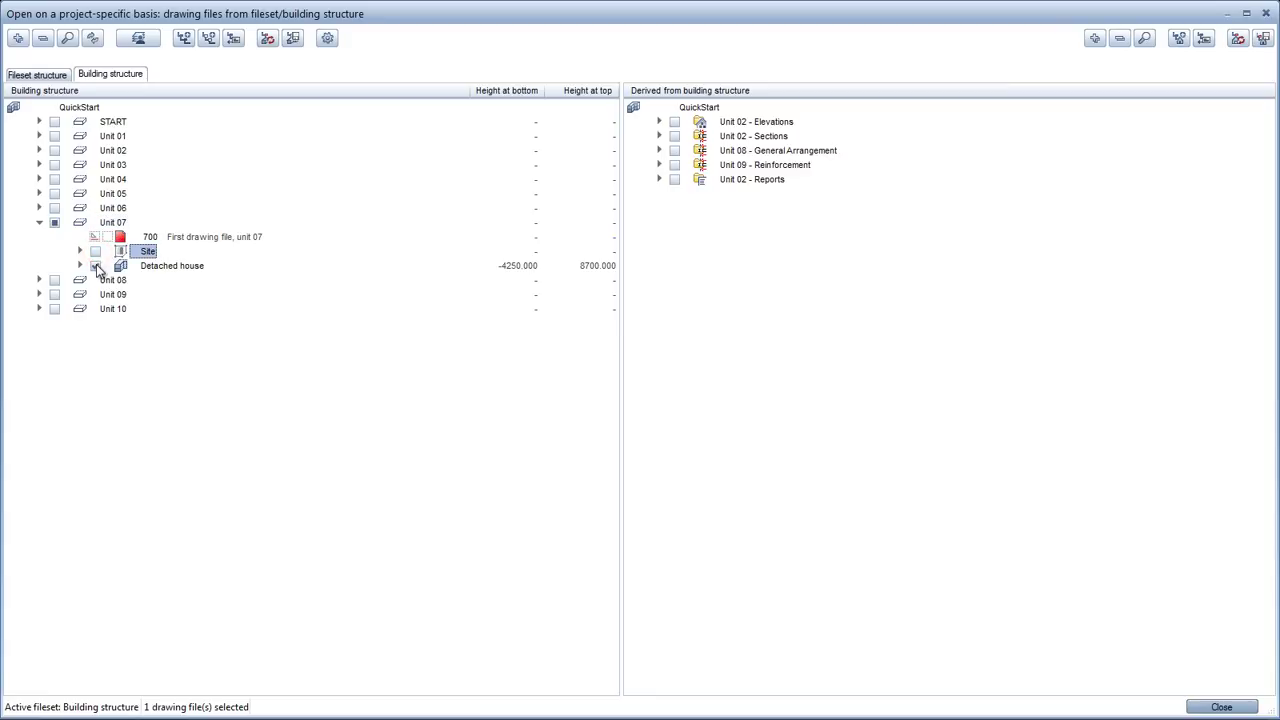
click(96, 265)
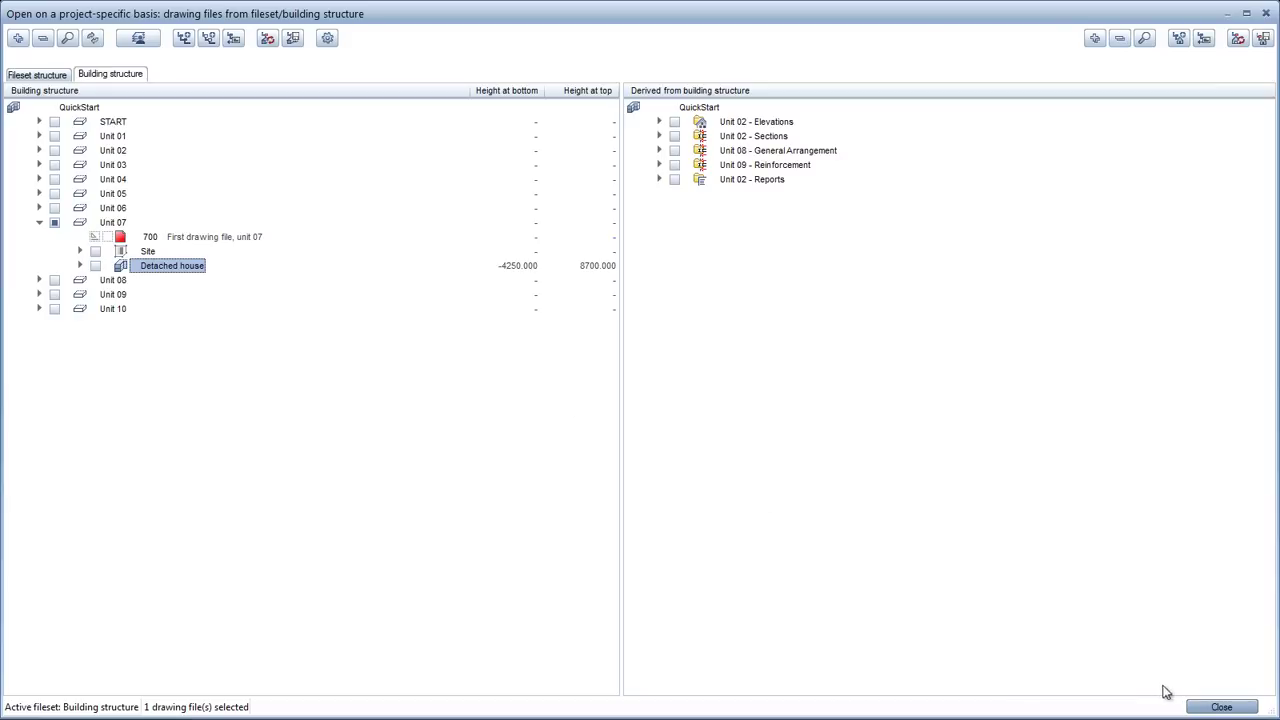
click(1221, 707)
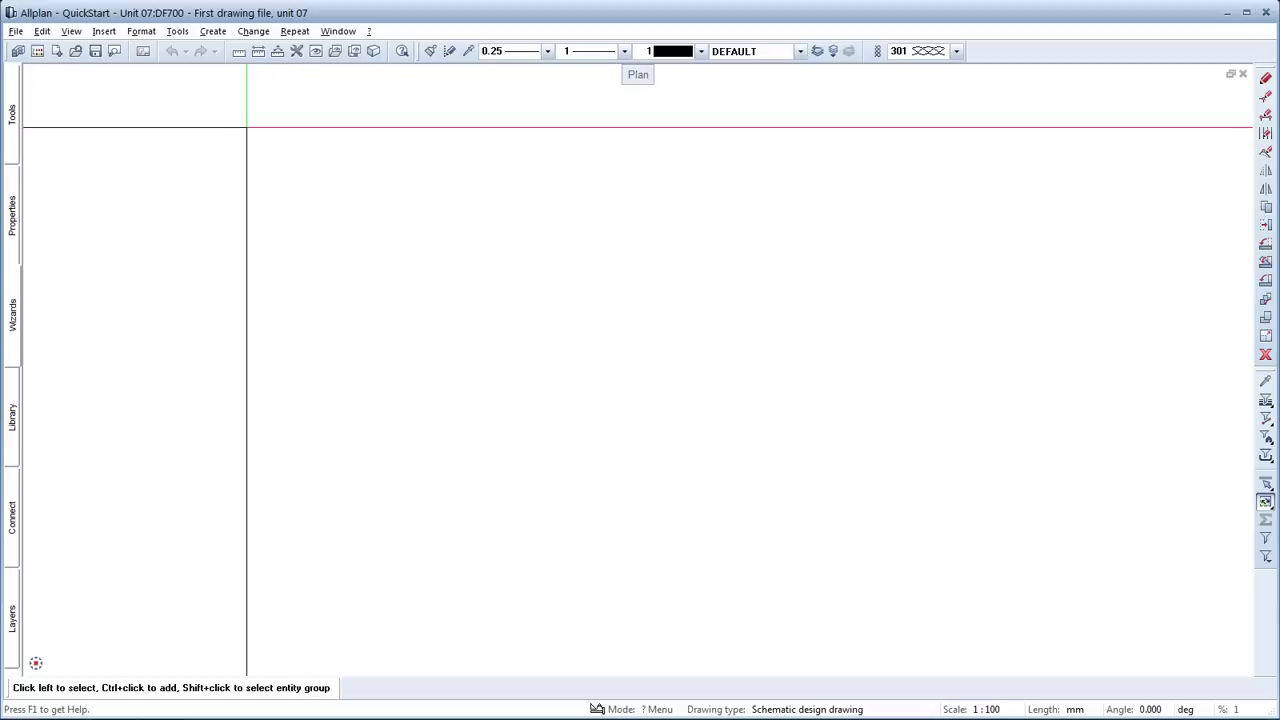
- Switch to the Layout Editor and open layout 1, Unit 07 - Layout Editor - Layout 01
click(142, 53)
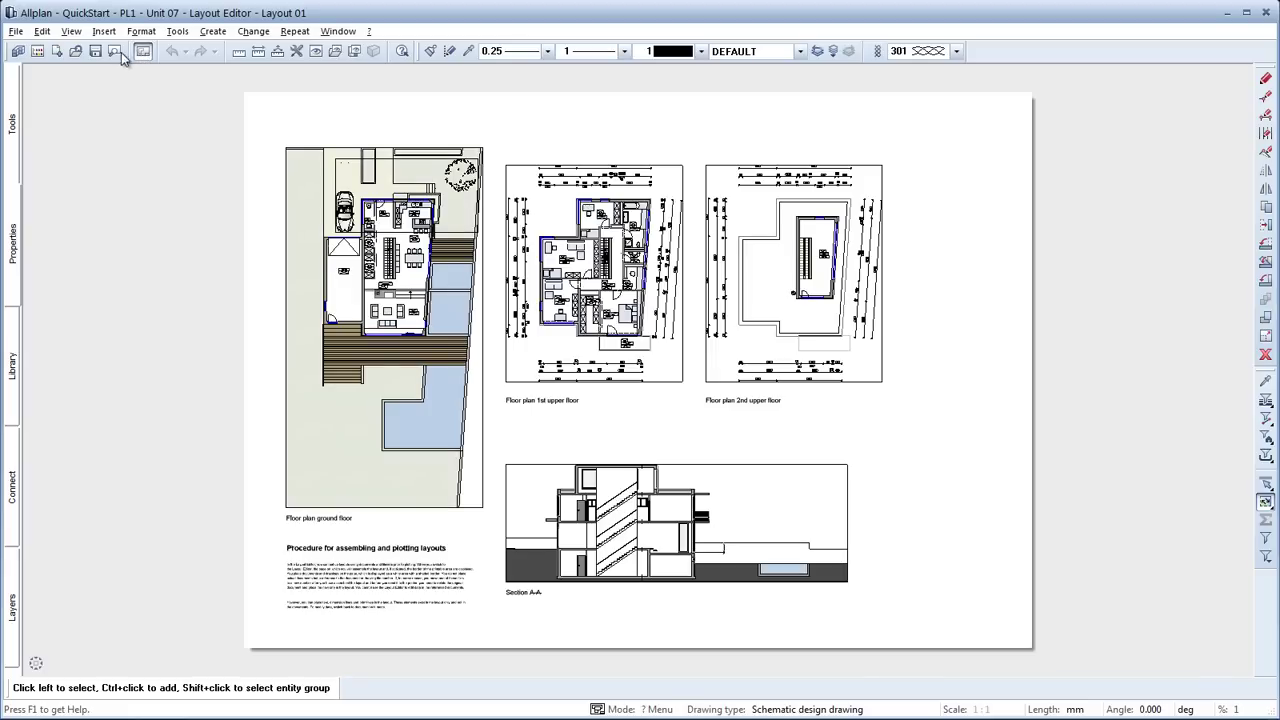
click(40, 50)
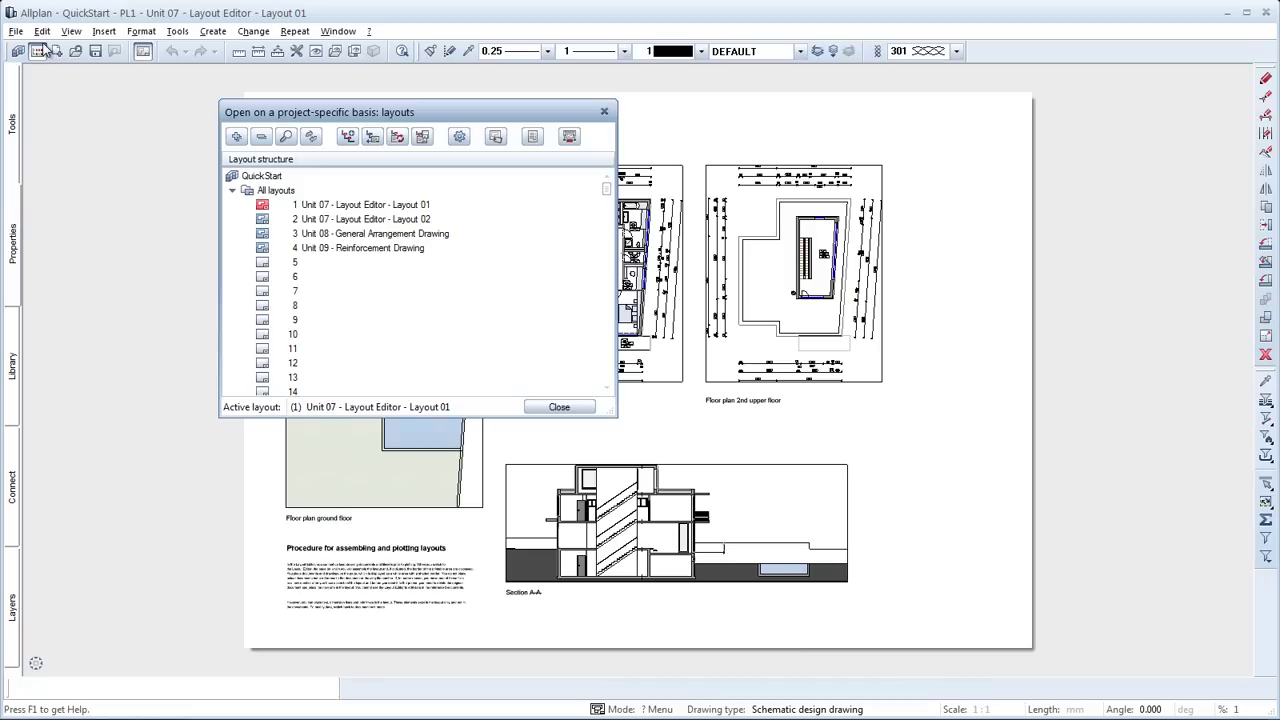
click(304, 204)
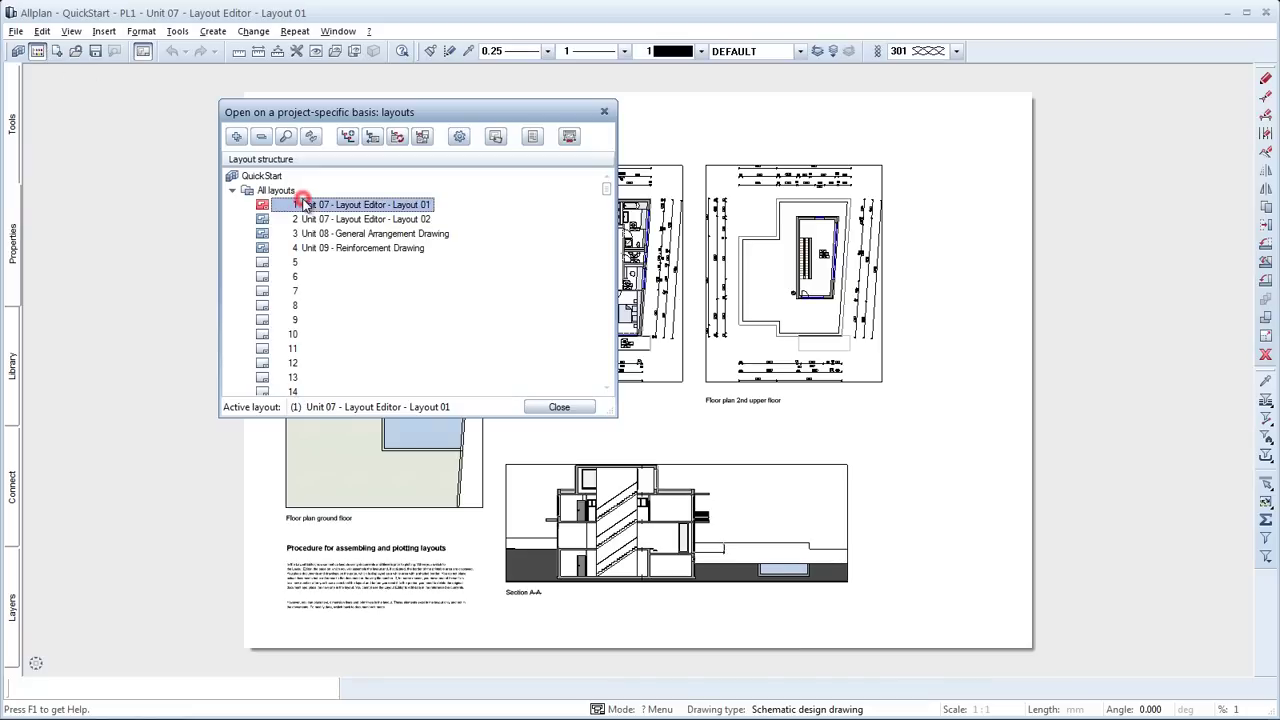
click(530, 407)
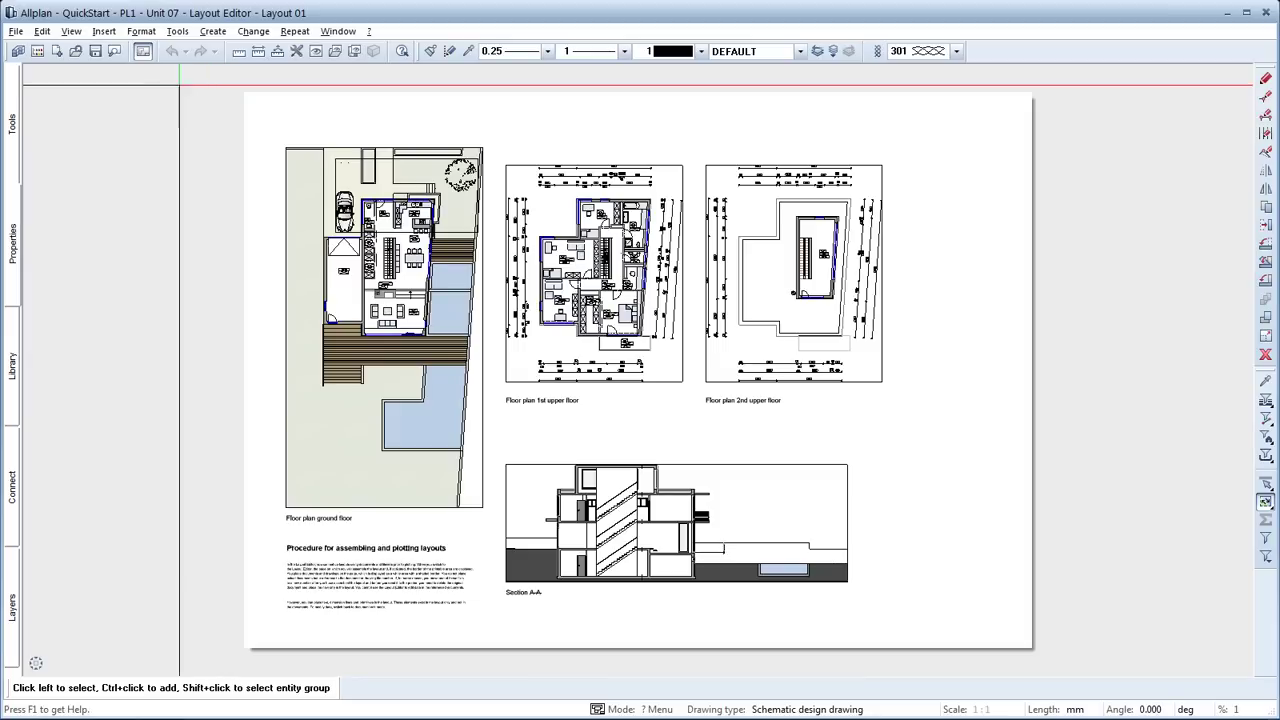
- Start Set up page for the layout and set the page width to 900 mm
click(12, 90)
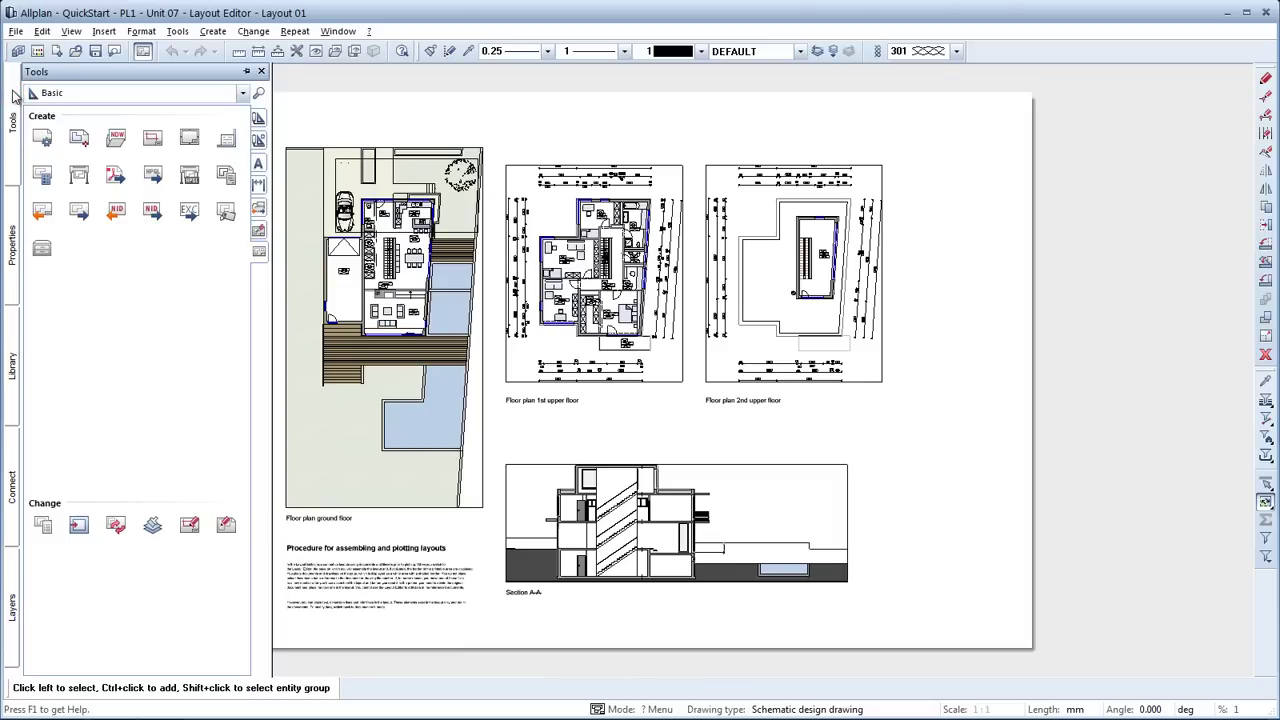
click(41, 137)
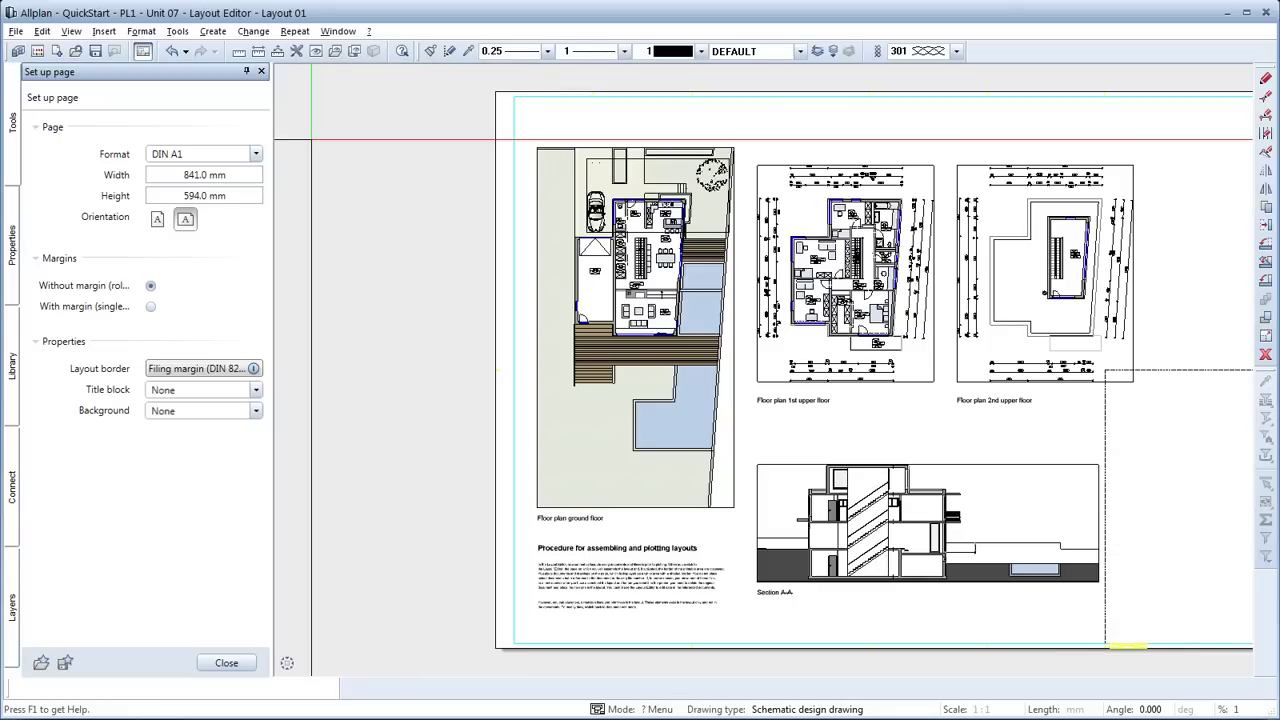
click(240, 175)
text(900)
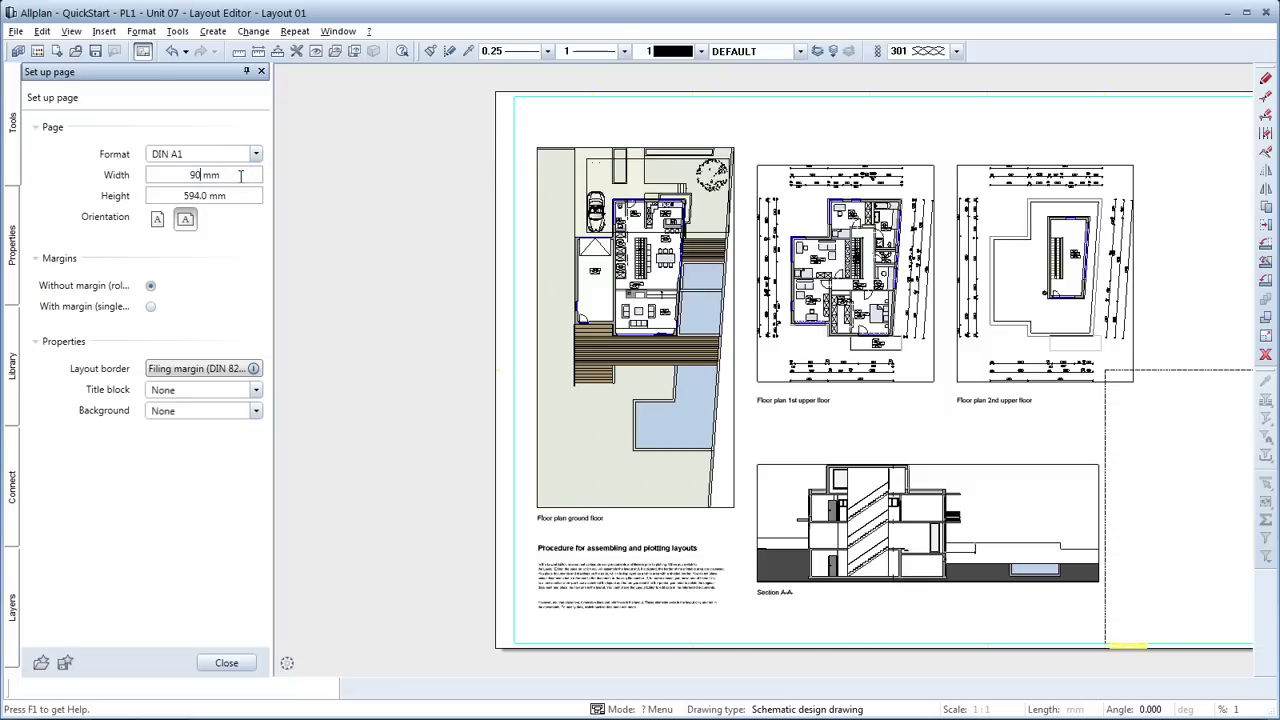
key(Return)
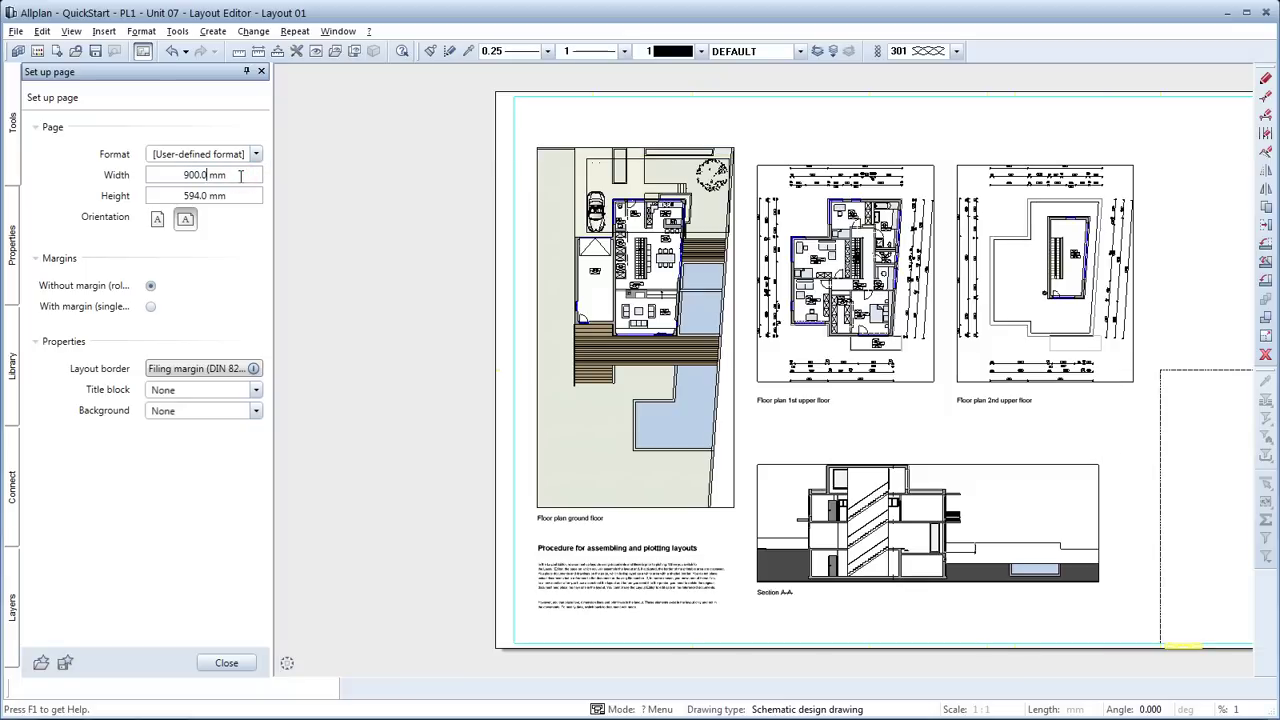
- Set the layout border type to Filing margin (DIN 824 A) and its outside line colour to 1 (black)
click(227, 369)
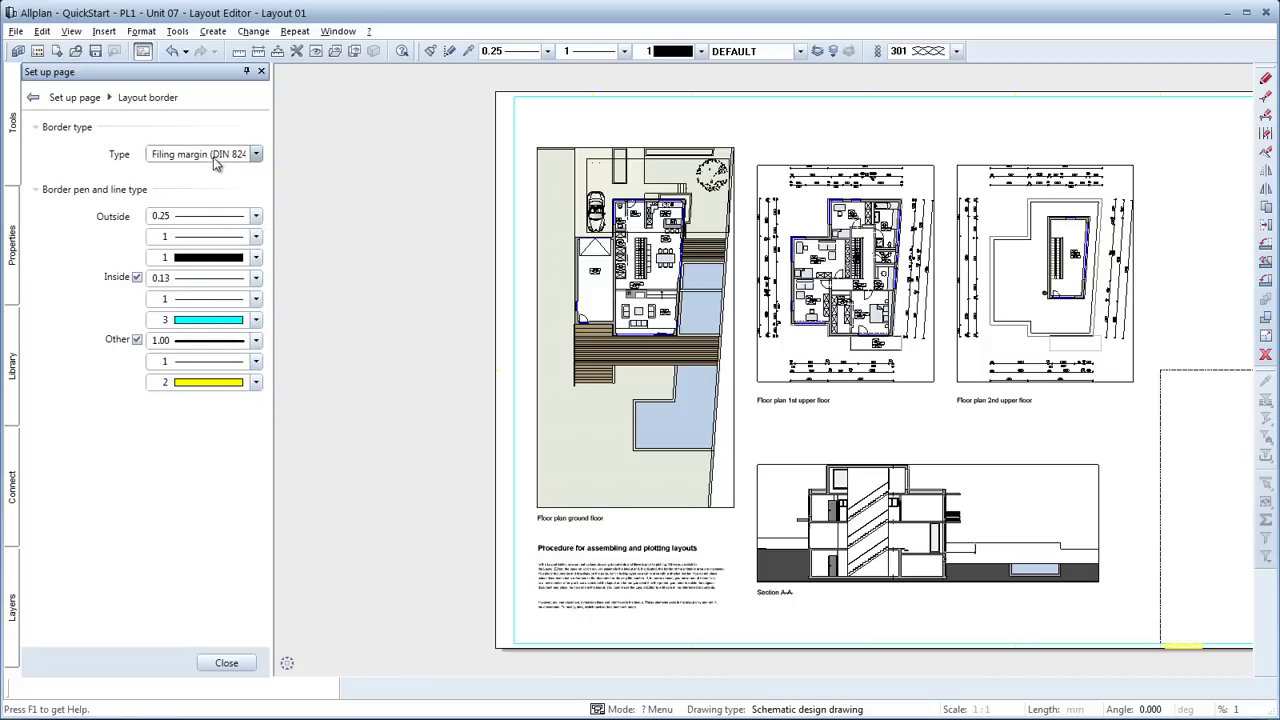
click(213, 155)
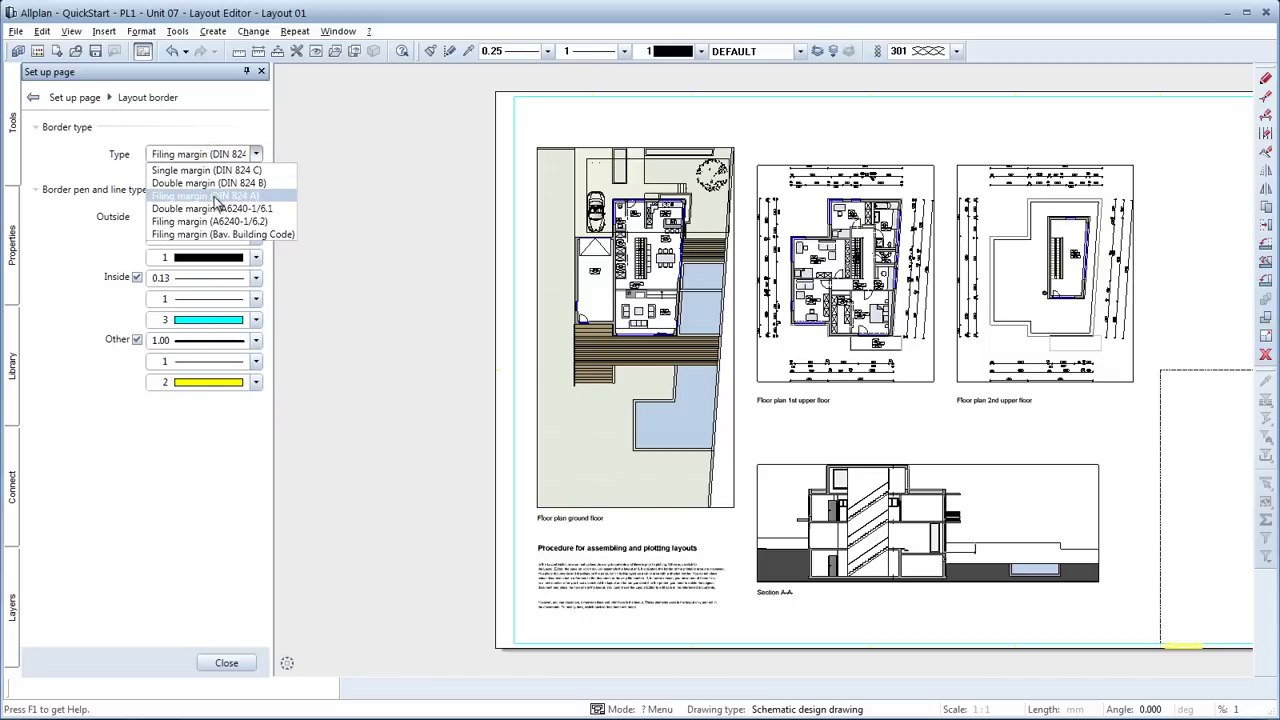
click(215, 199)
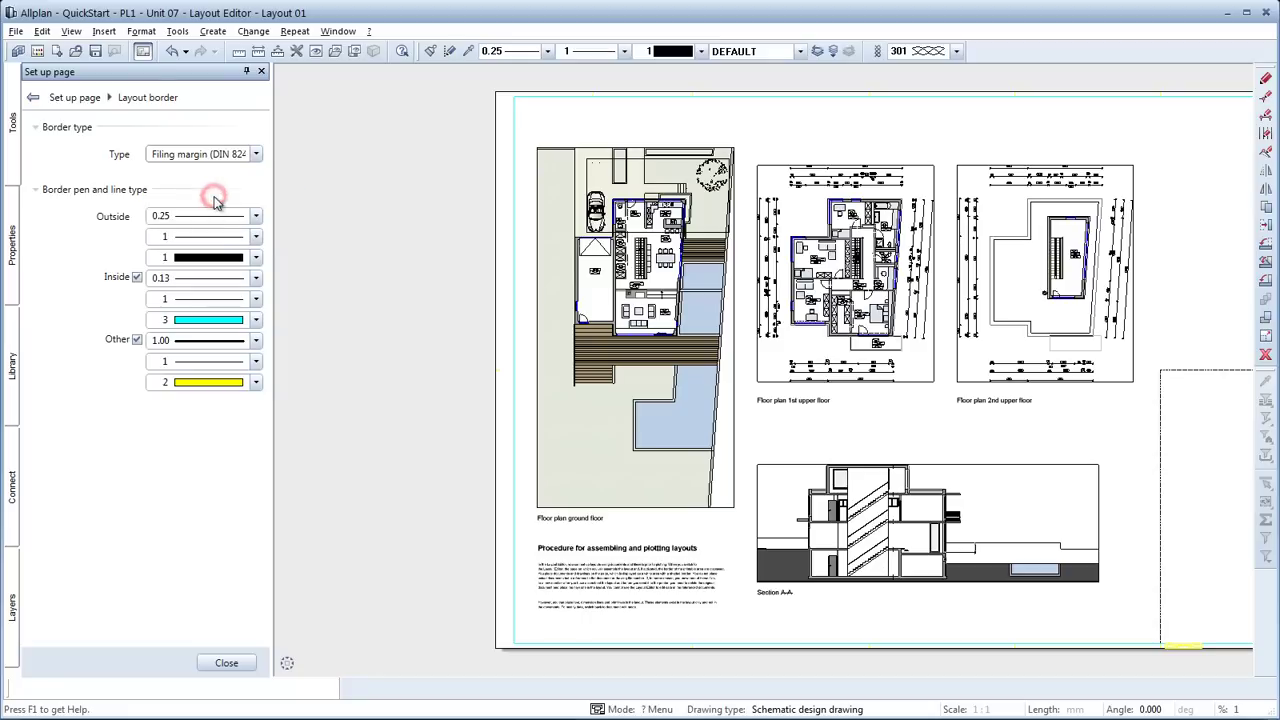
click(213, 257)
click(216, 274)
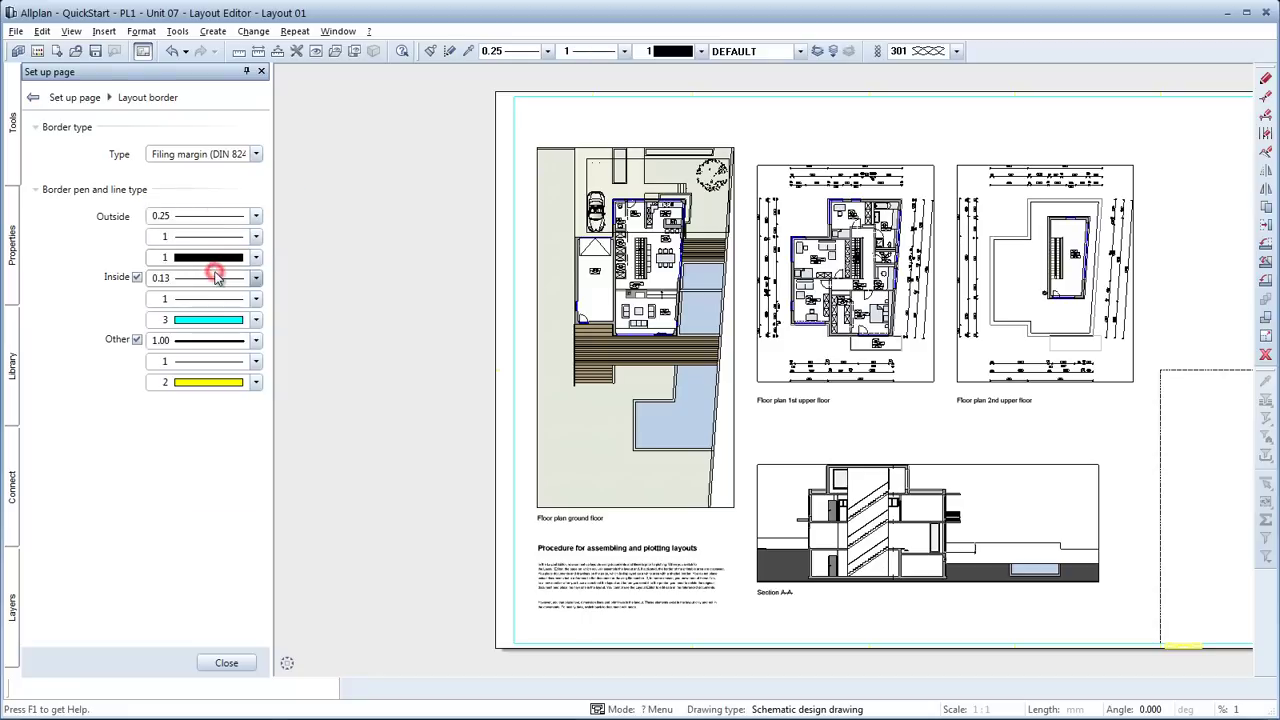
- Set the colours of the layout border's inside and other lines to 1 (black) and return to the page setup
click(214, 320)
scroll(216, 323, up, 1)
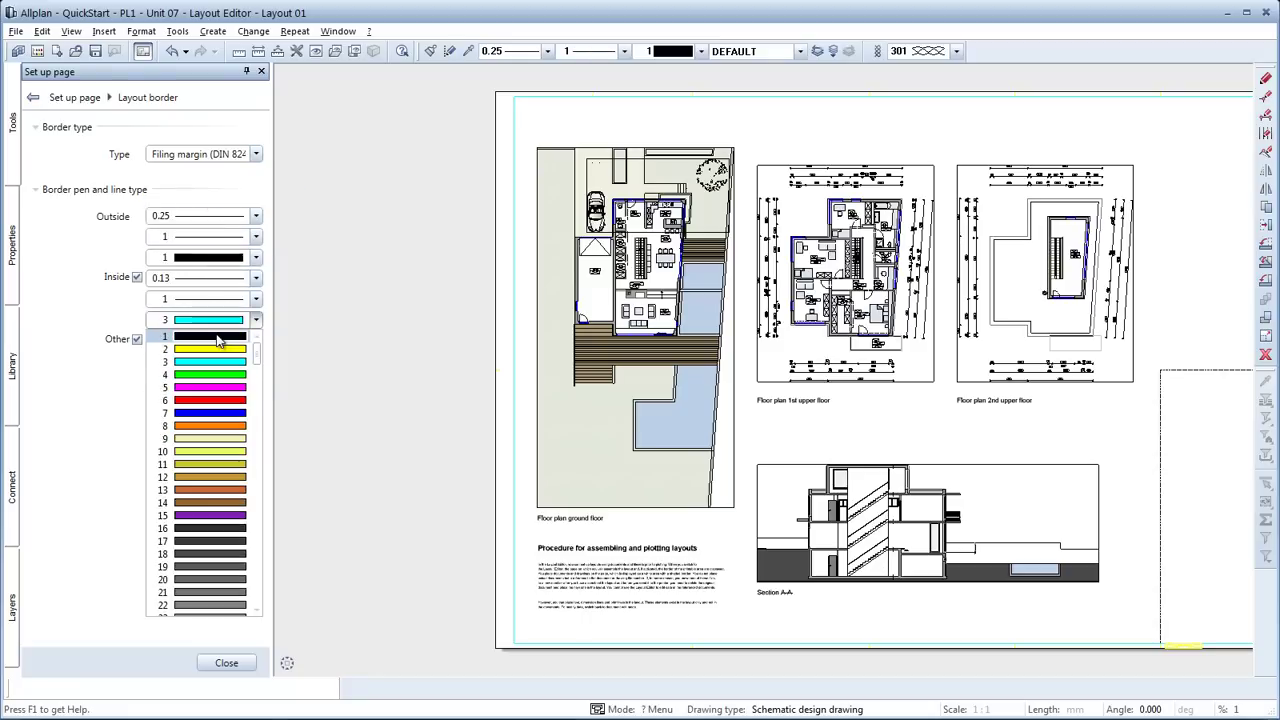
click(211, 336)
click(217, 384)
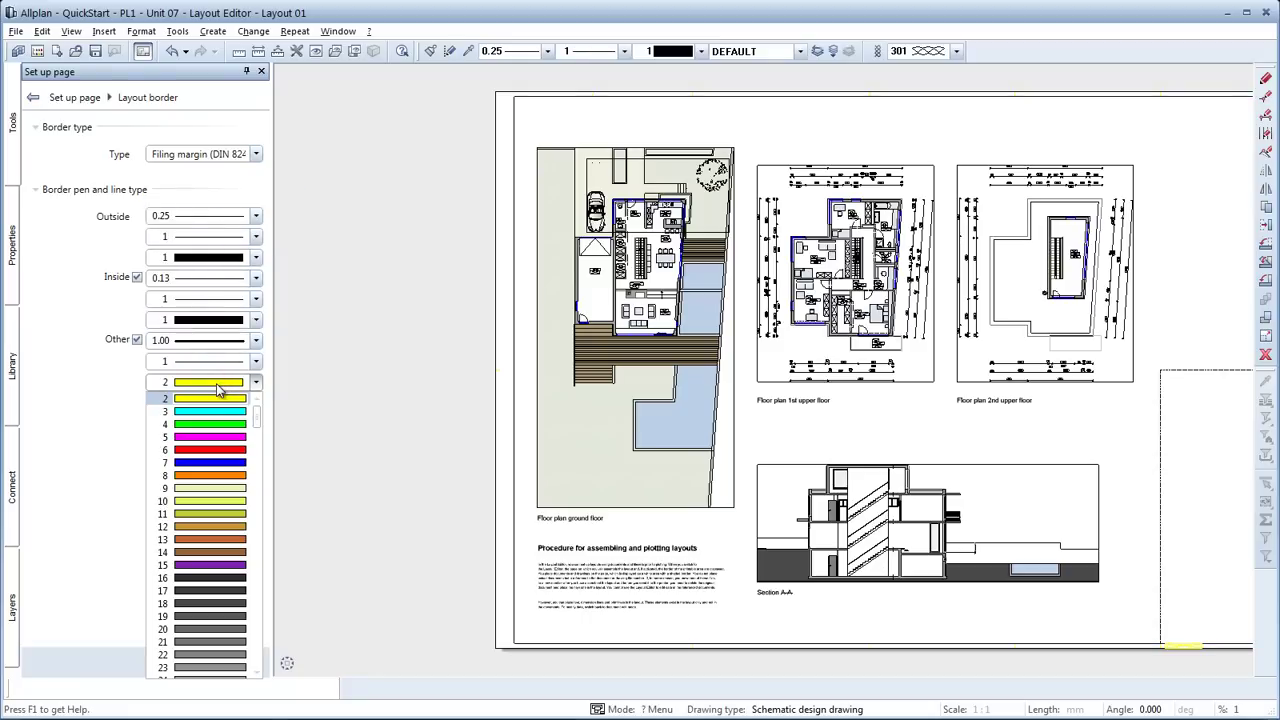
scroll(220, 405, up, 1)
click(221, 410)
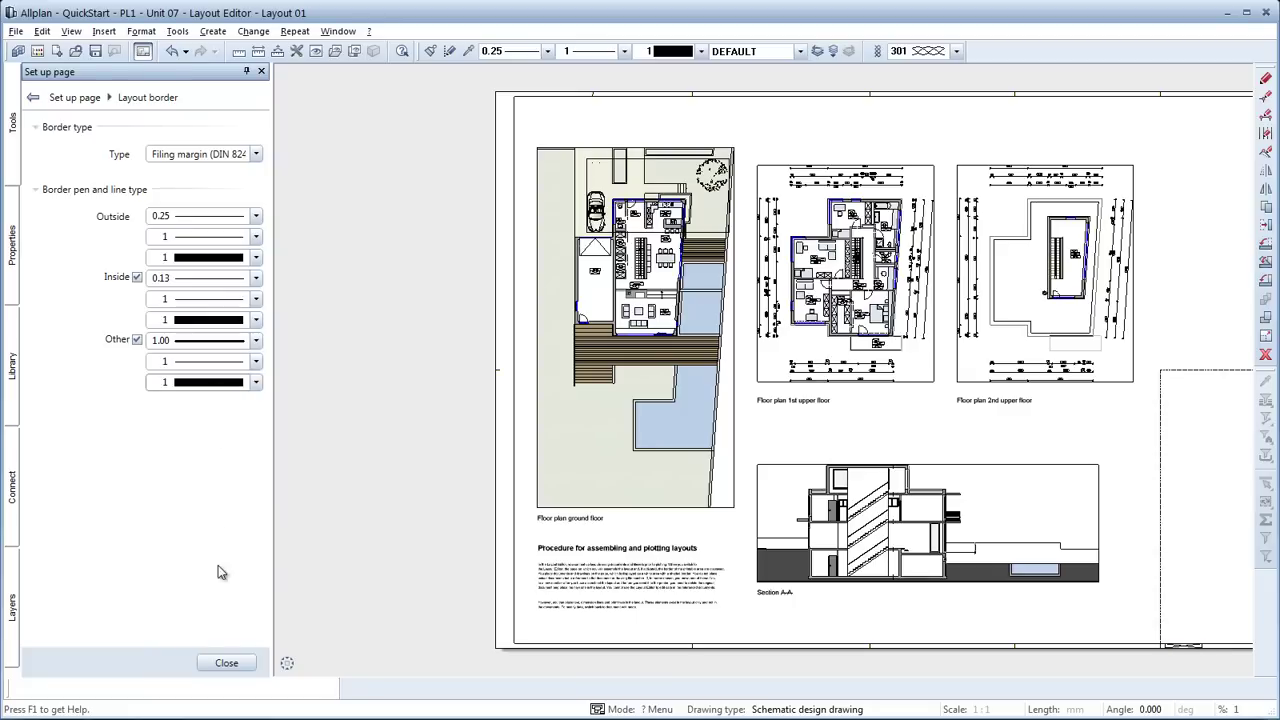
click(221, 662)
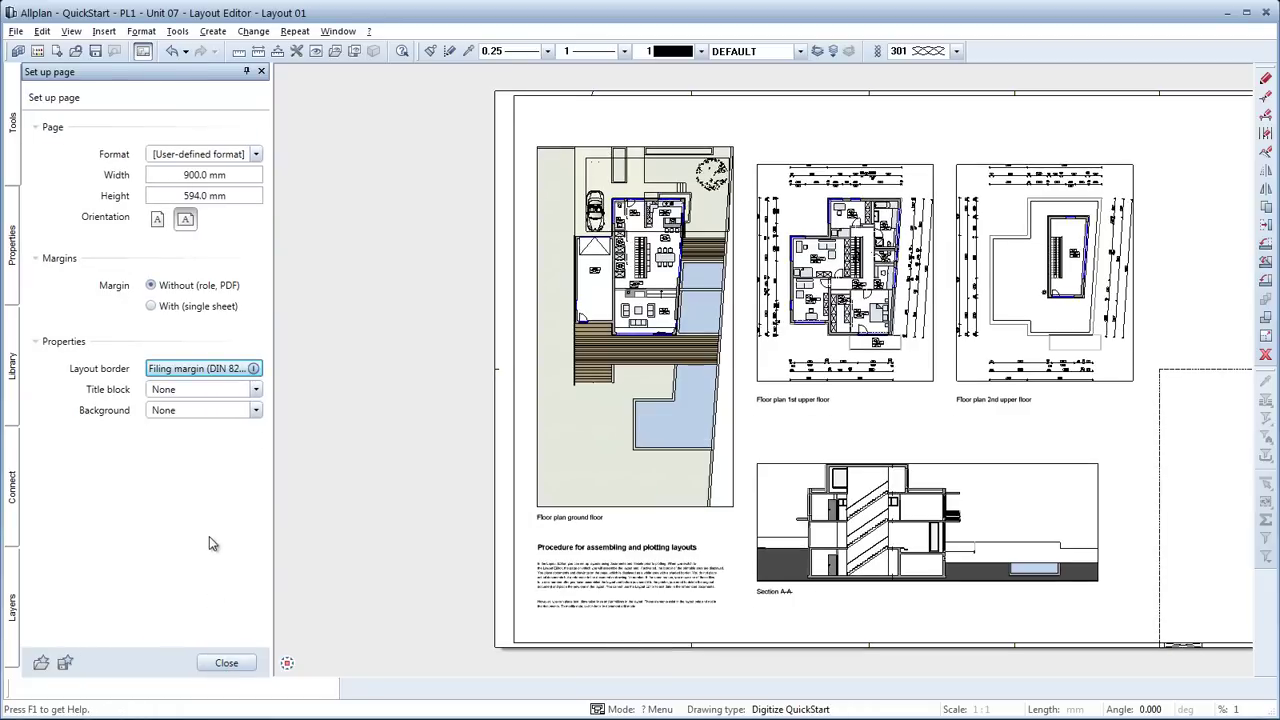
- Add the layout legend "1 With logo, last index at top" as title block, keep the background at None and finish the page setup
click(205, 389)
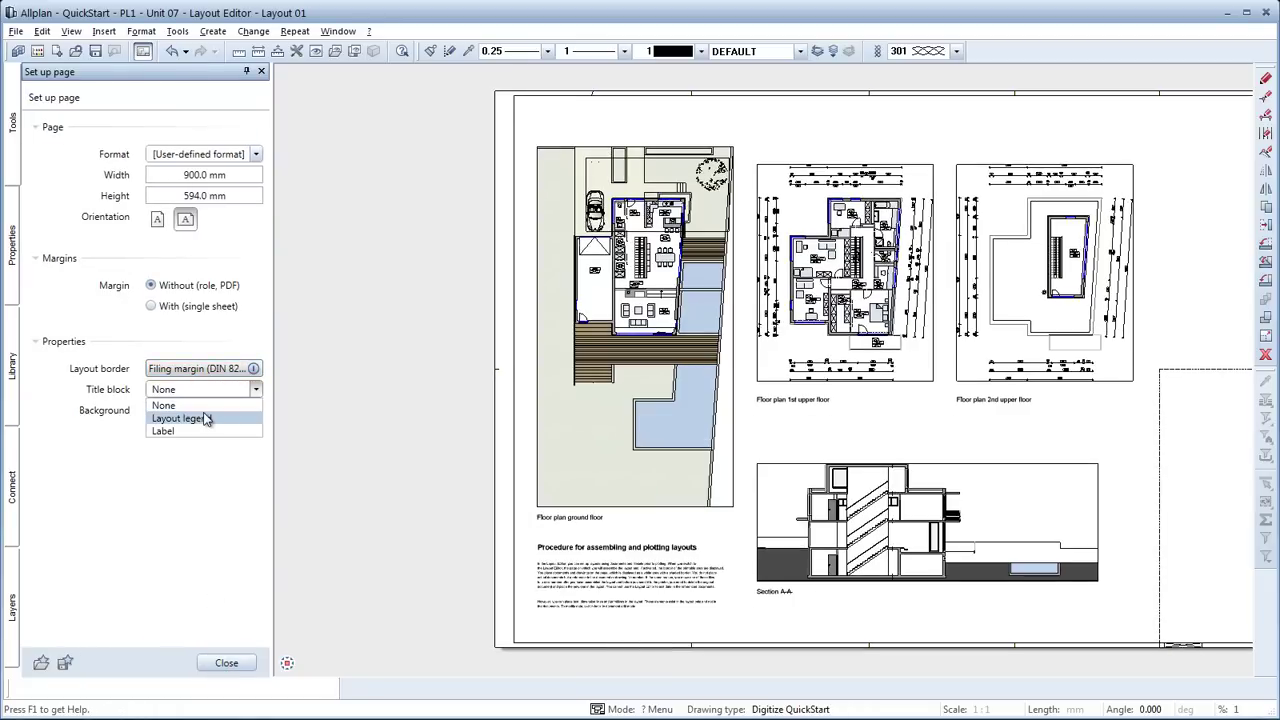
click(204, 418)
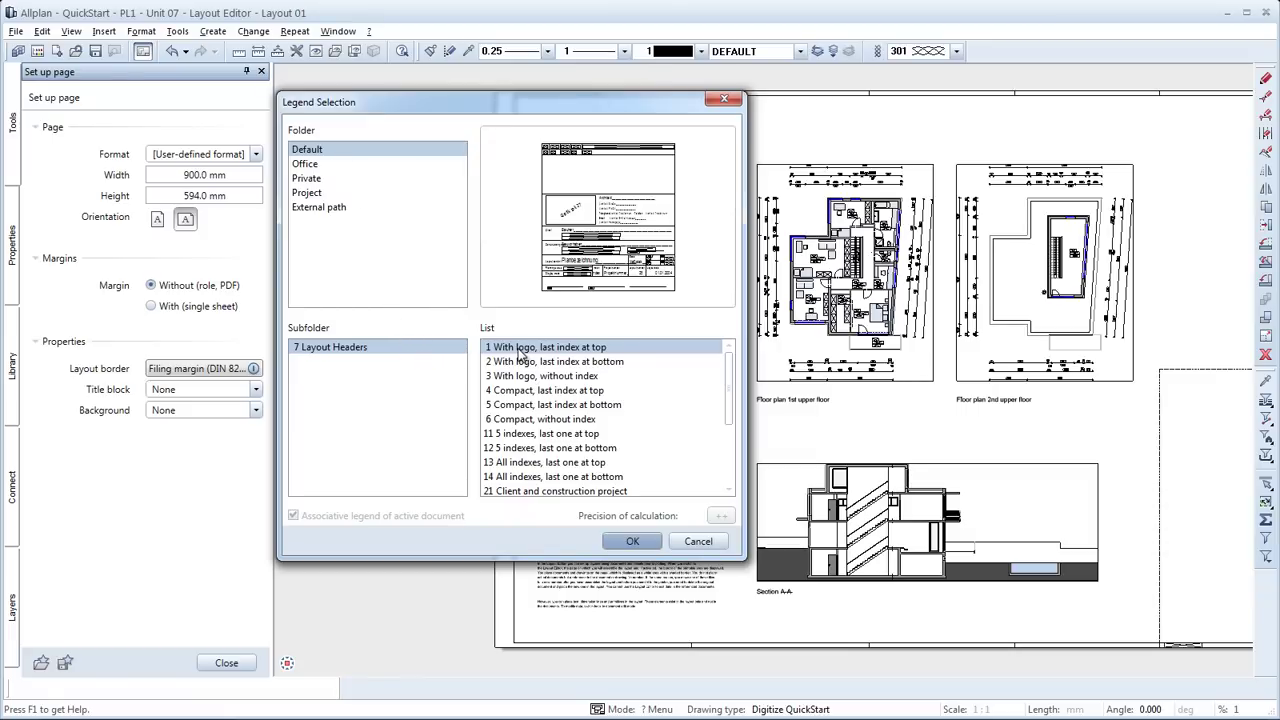
click(632, 541)
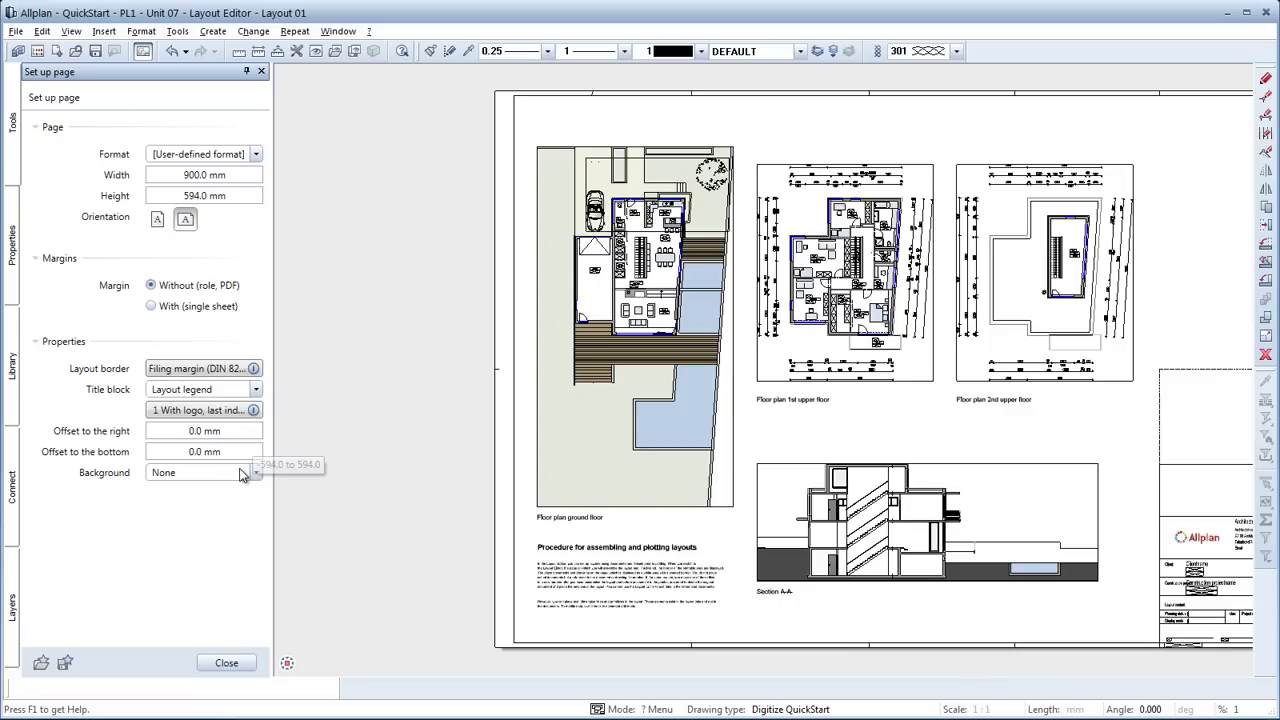
click(240, 473)
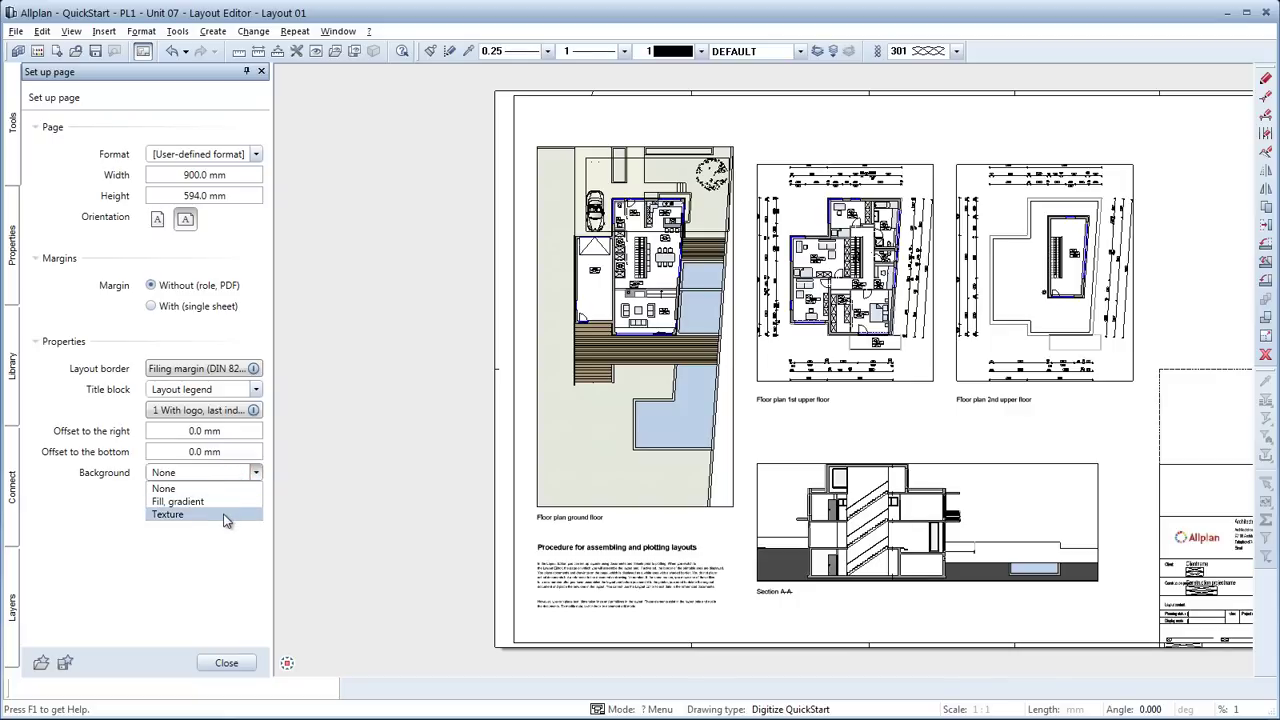
click(220, 488)
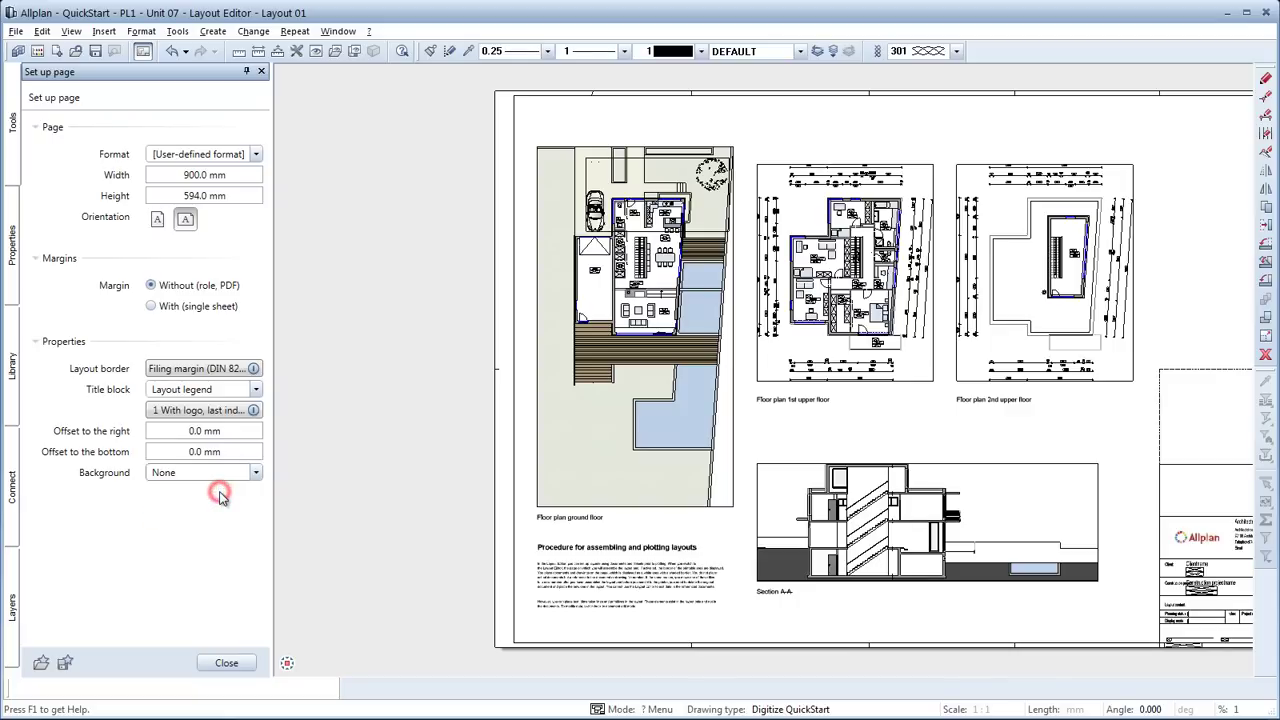
click(226, 664)
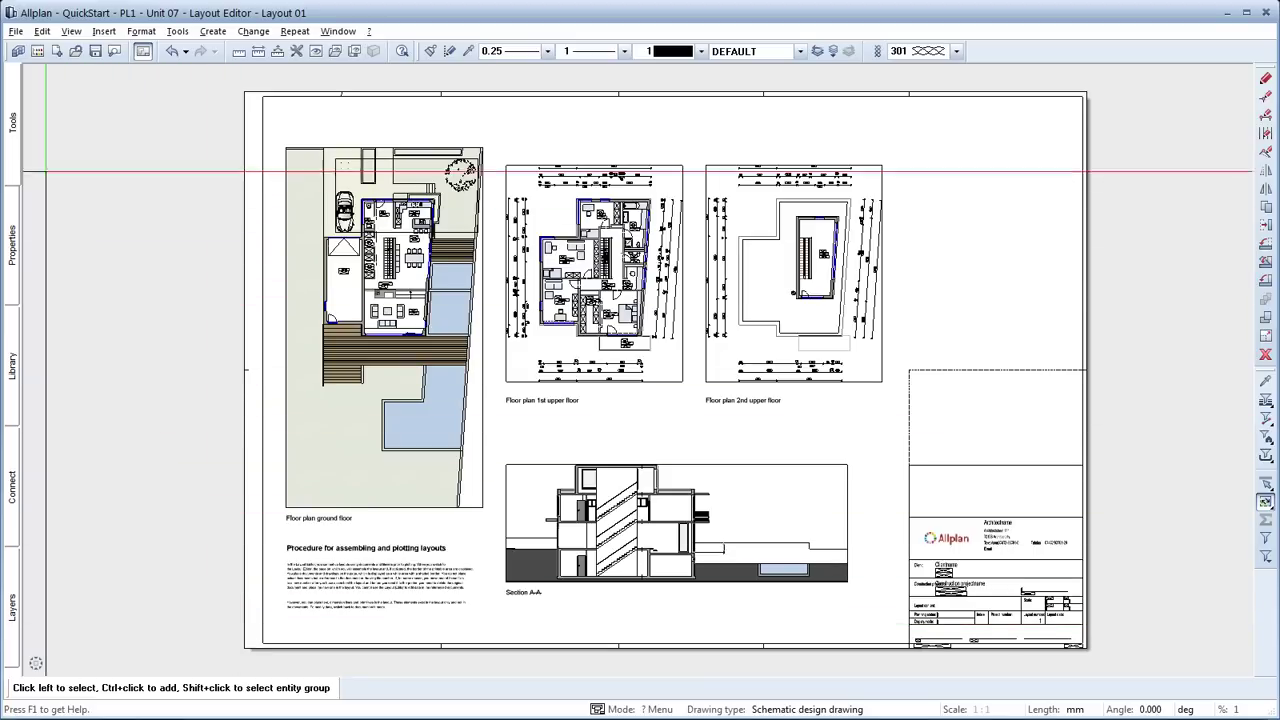
- Place Unit 07 drawing file 711 "Site plan import" as a layout element at scale 1:1000 on the dashed area's upper-left corner above the title block
click(13, 125)
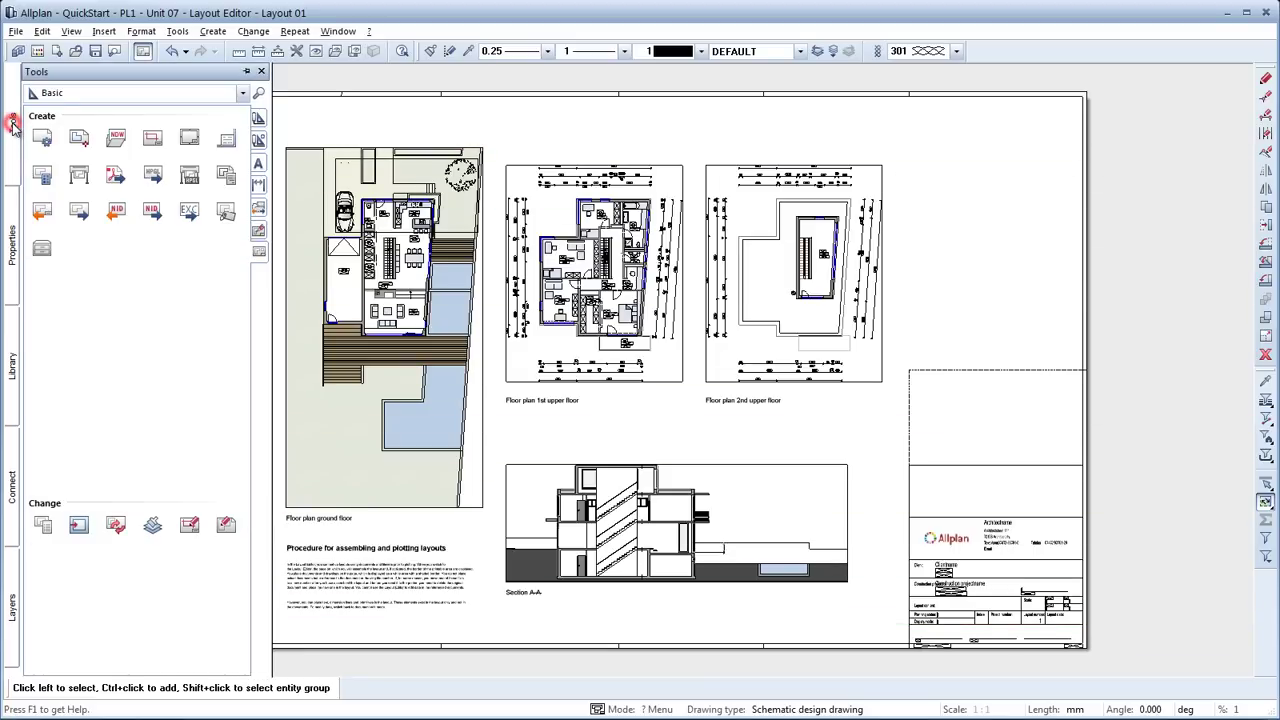
click(84, 141)
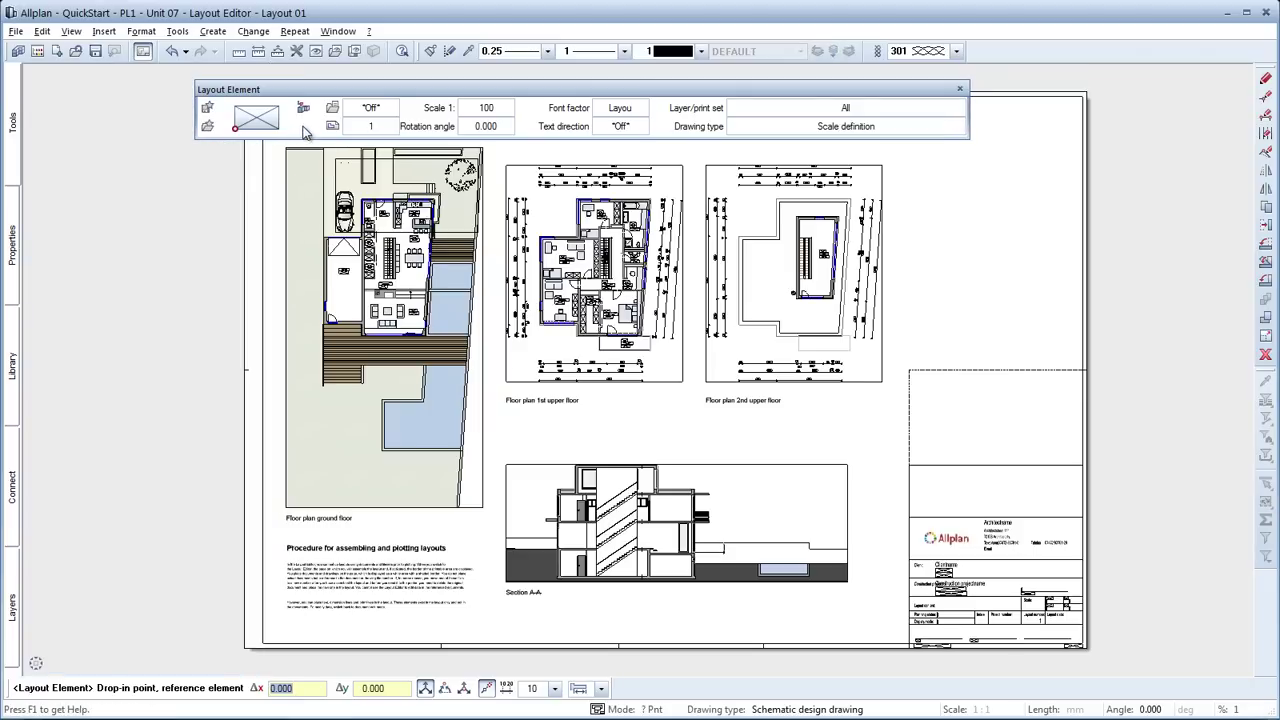
click(304, 107)
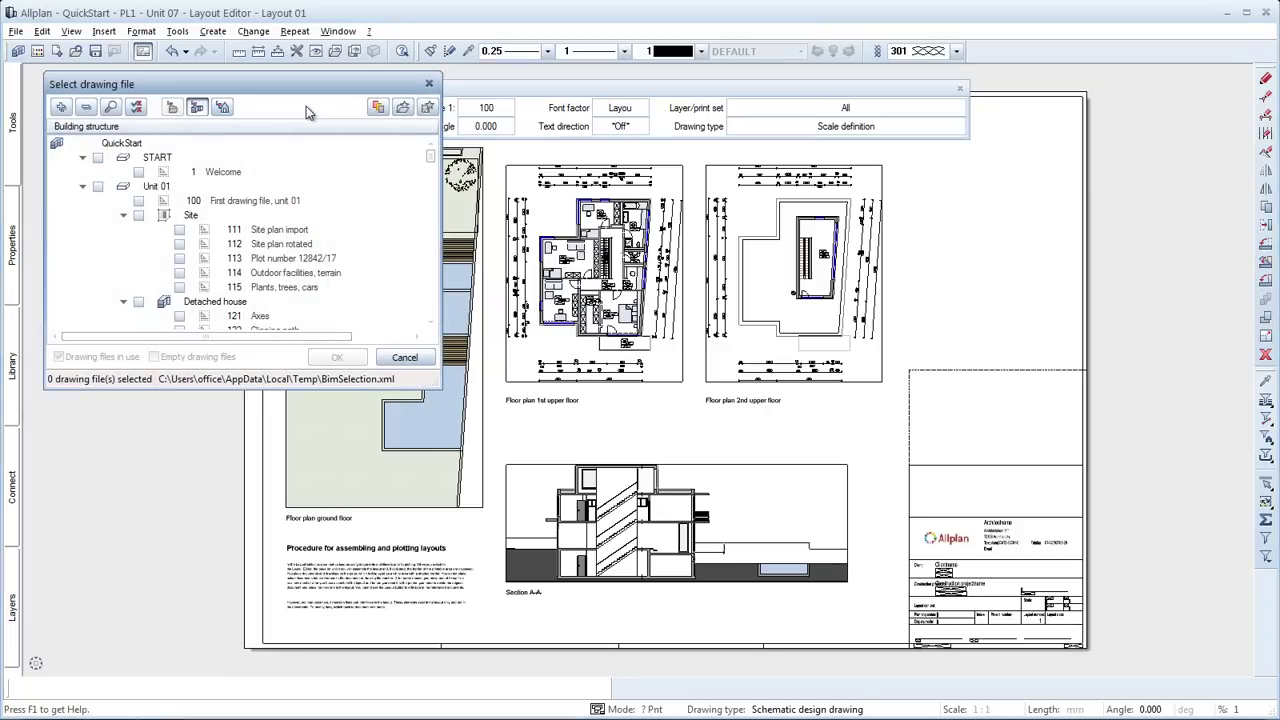
click(87, 107)
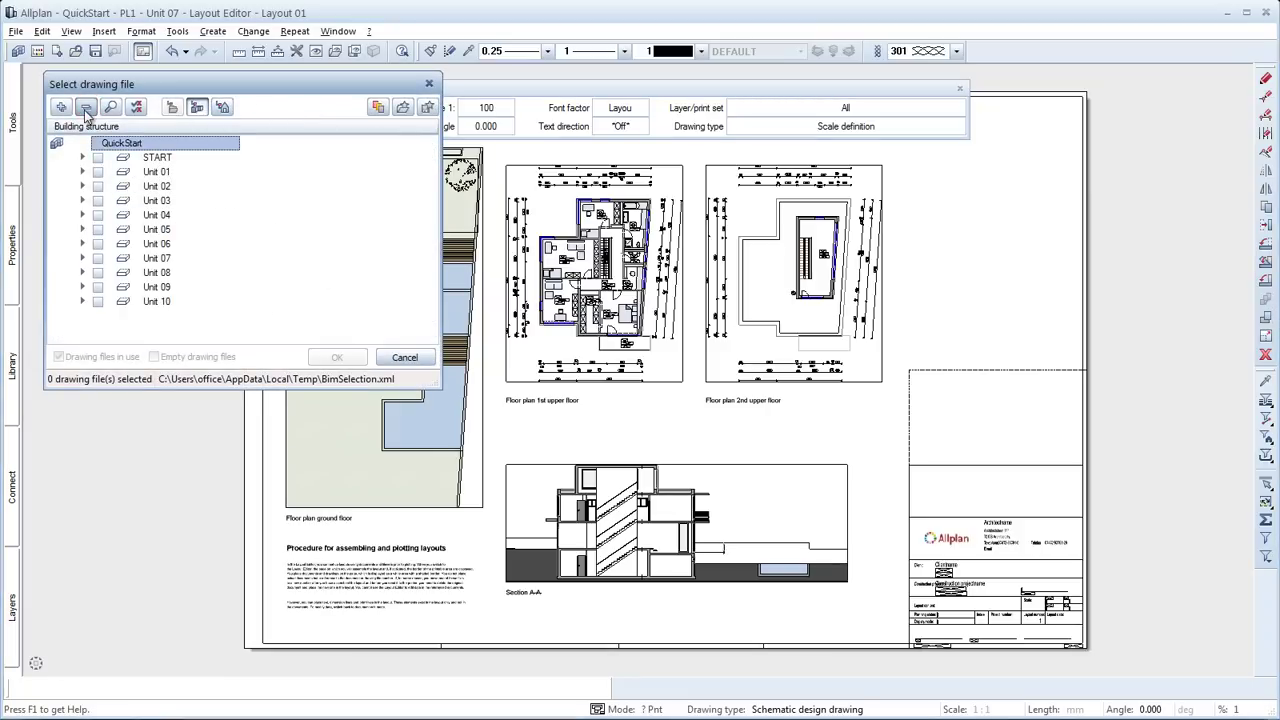
click(84, 257)
click(123, 287)
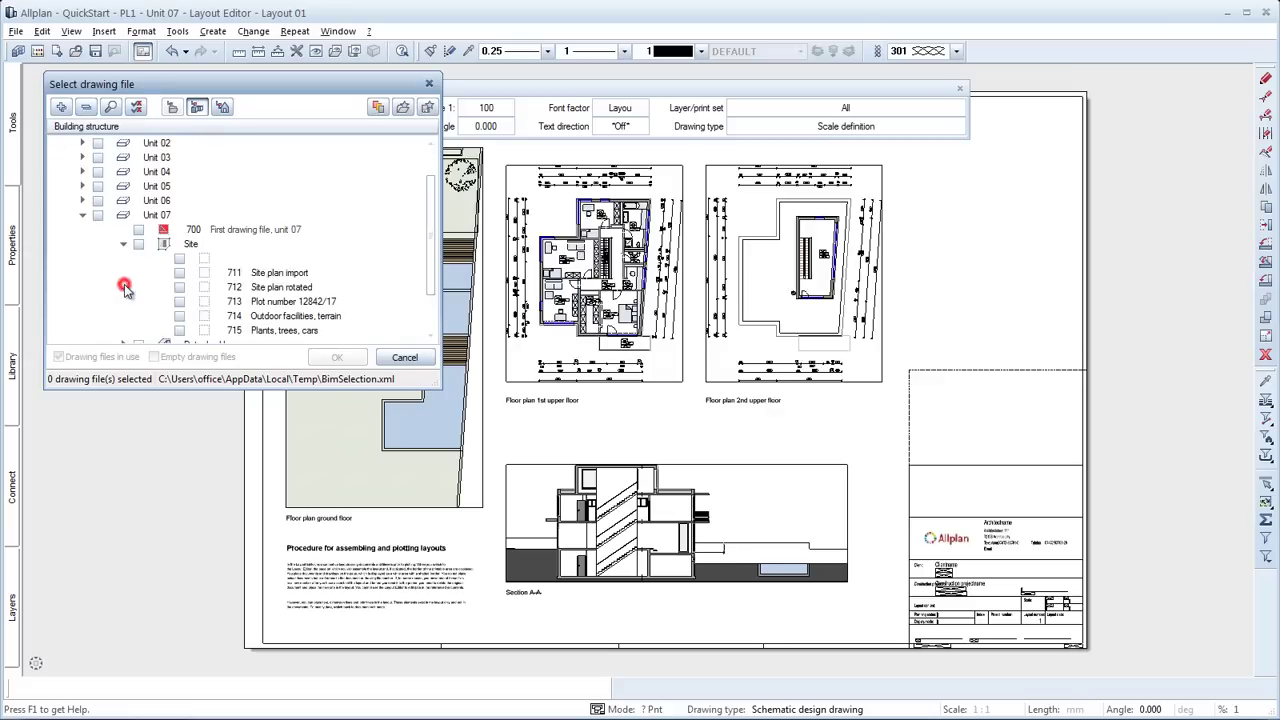
click(179, 274)
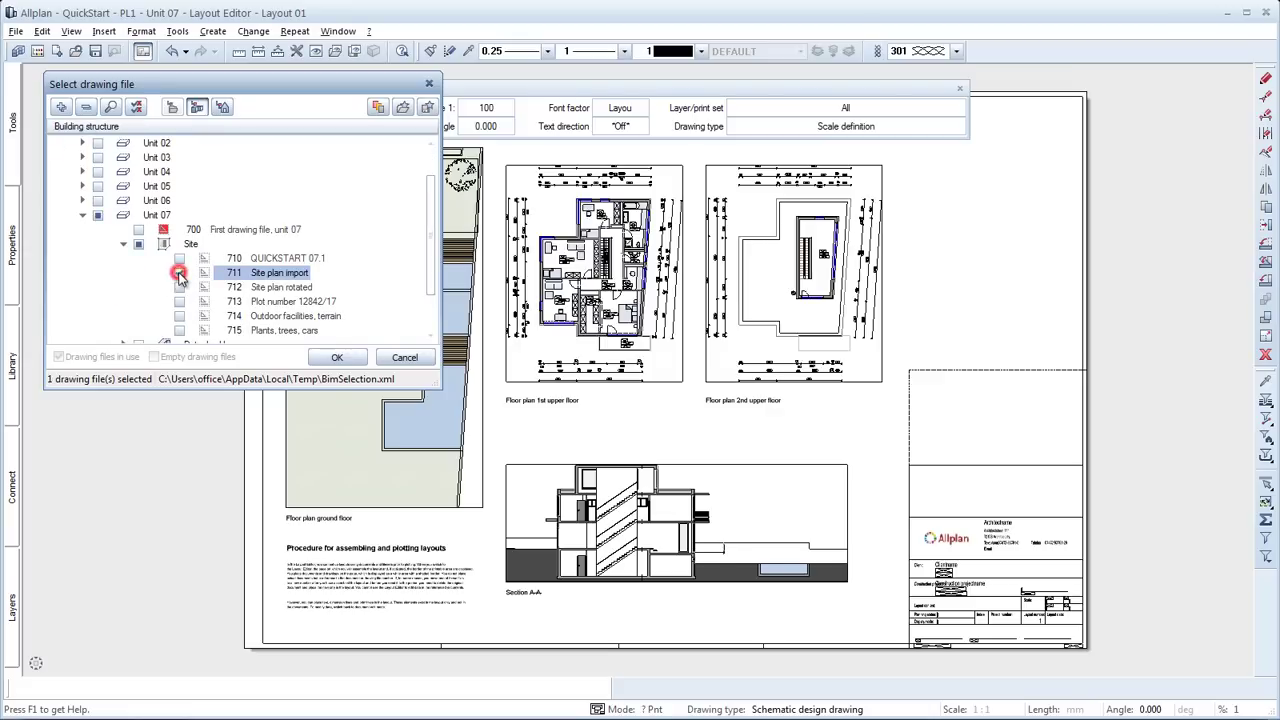
click(335, 358)
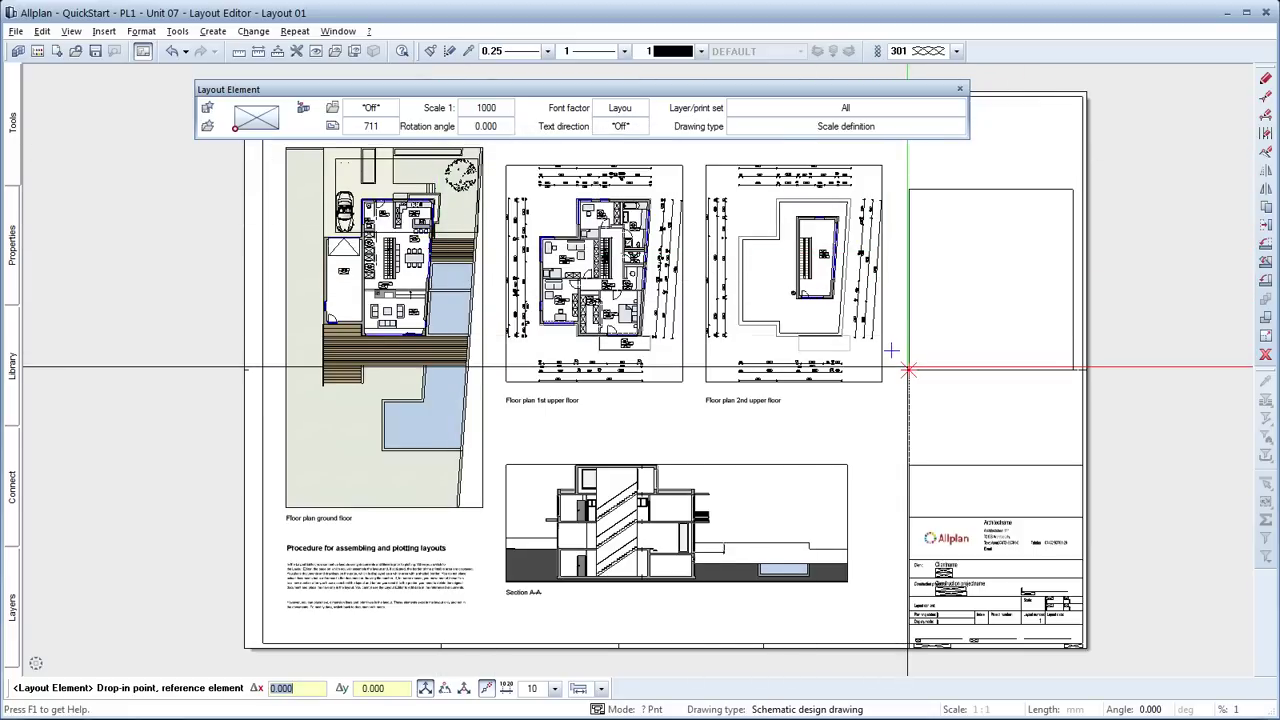
click(908, 369)
key(Escape)
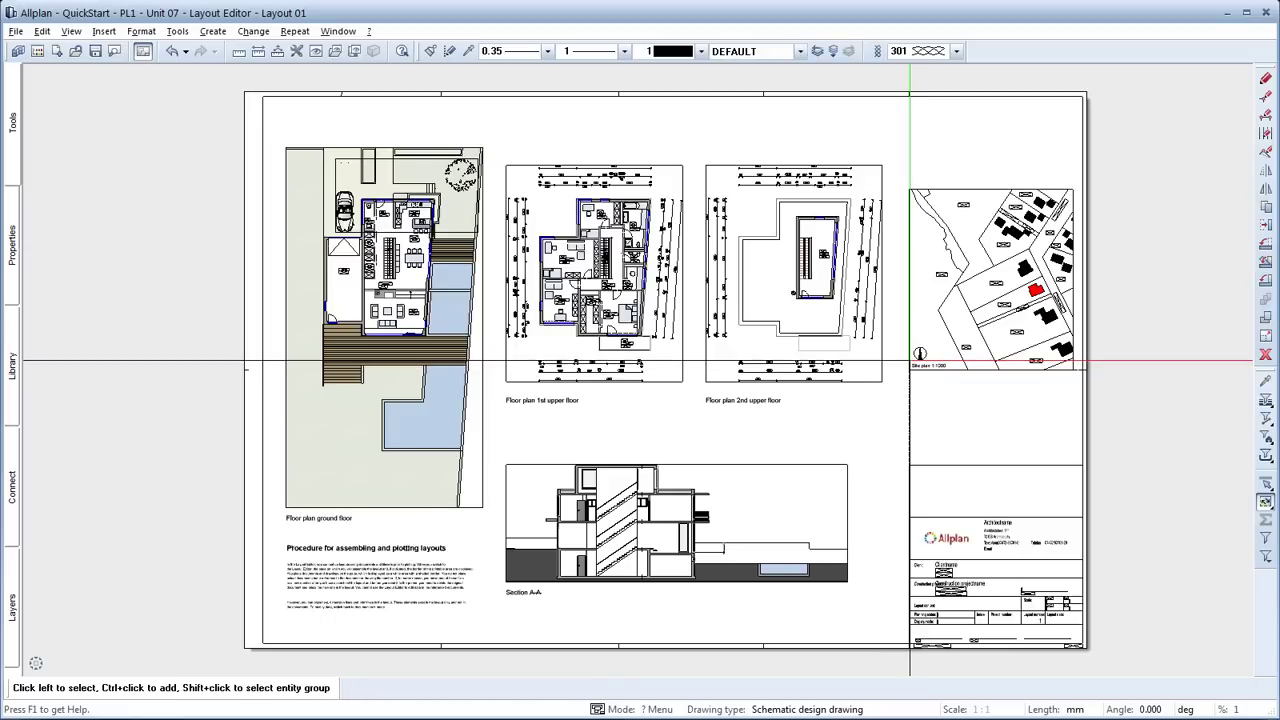
- Add the horizontal text "SITE PLAN 1:1000" just above the upper-left corner of the site plan
right_click(767, 396)
right_click(767, 396)
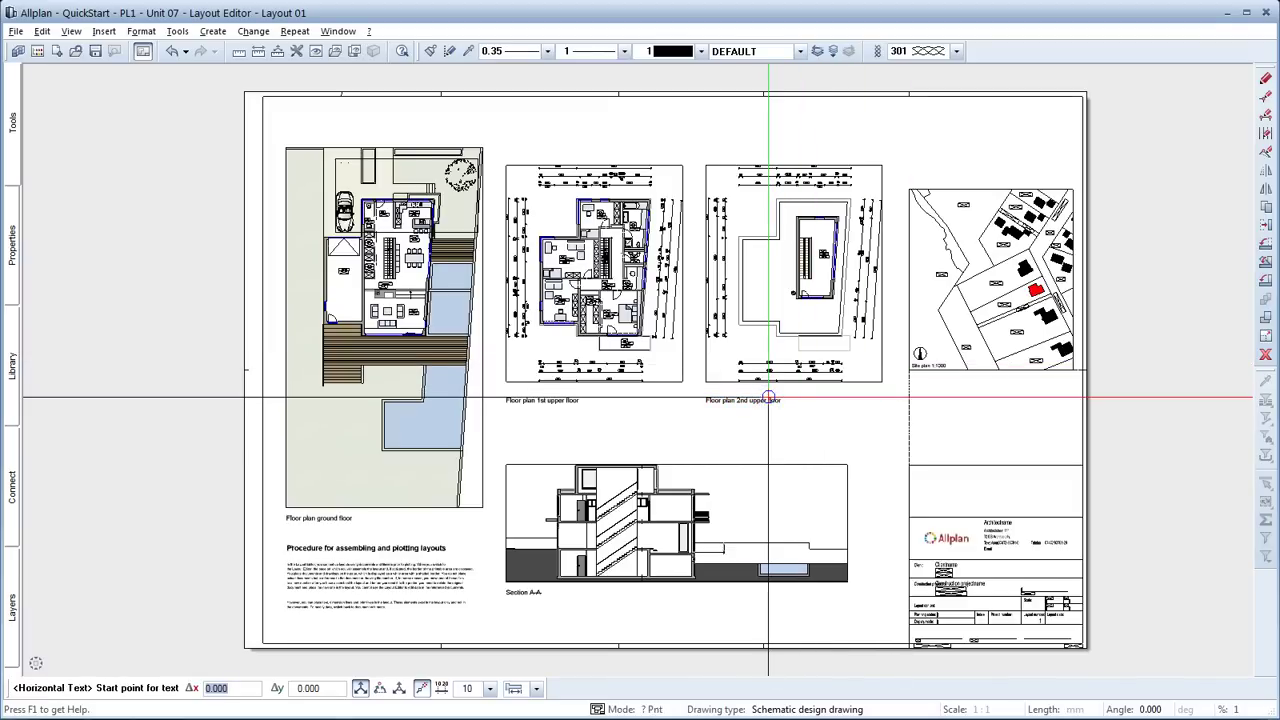
scroll(906, 185, up, 5)
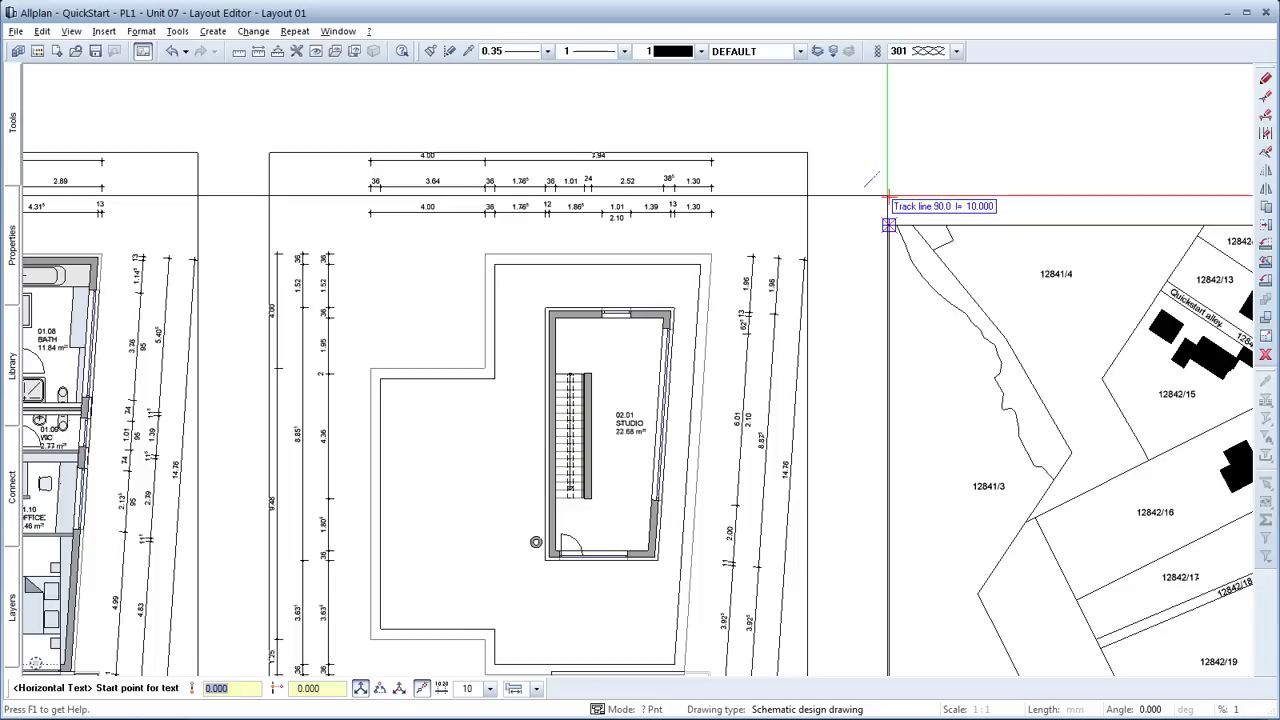
click(888, 195)
text(SITE P)
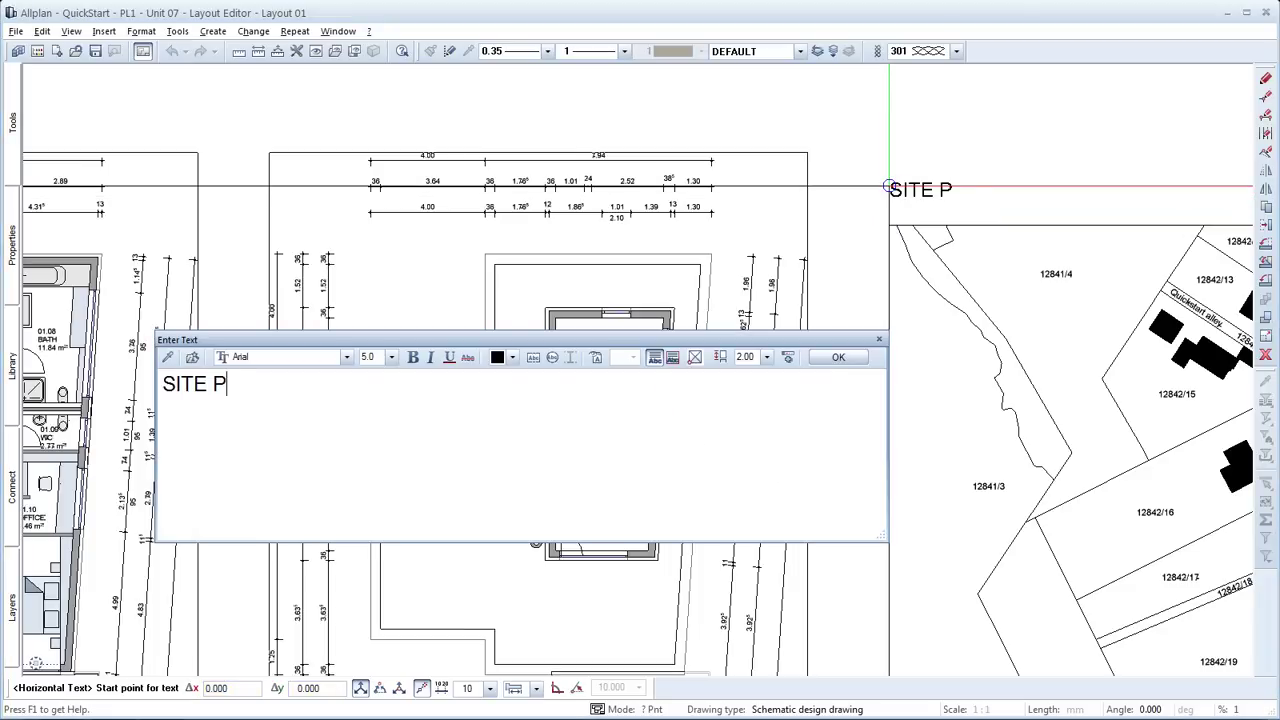
text(LAN 1:1000)
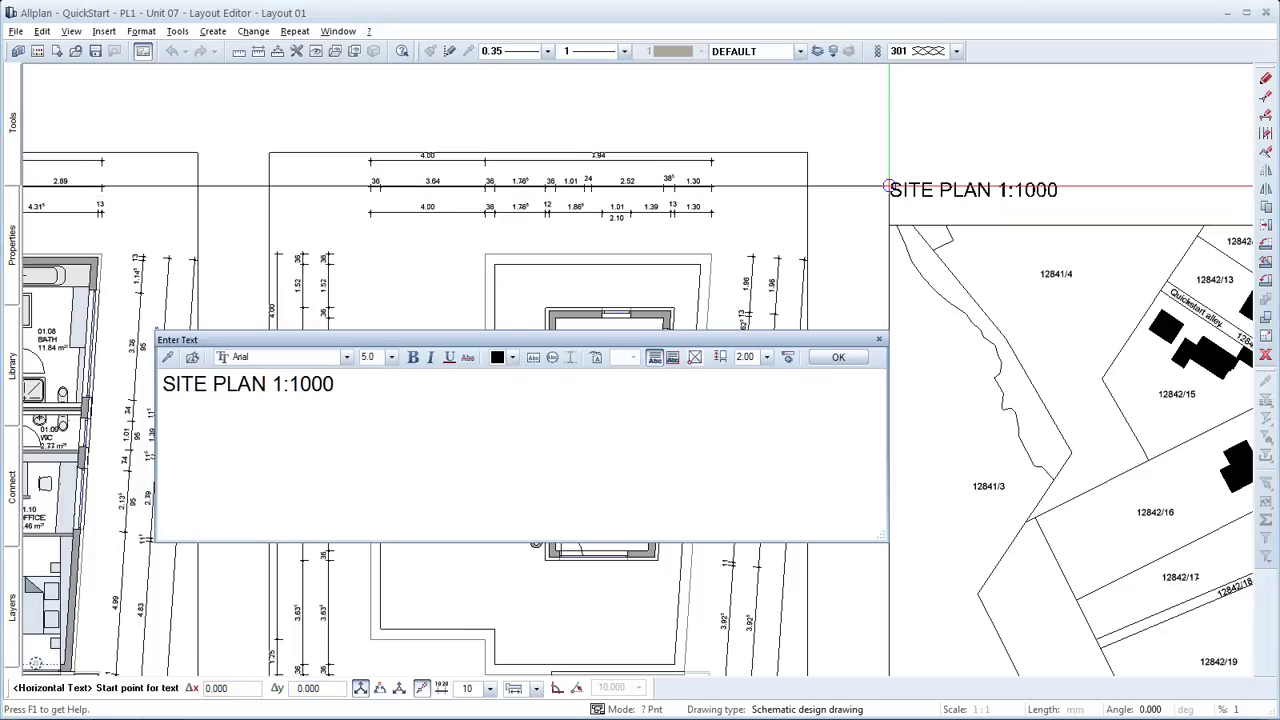
click(840, 357)
middle_click(844, 354)
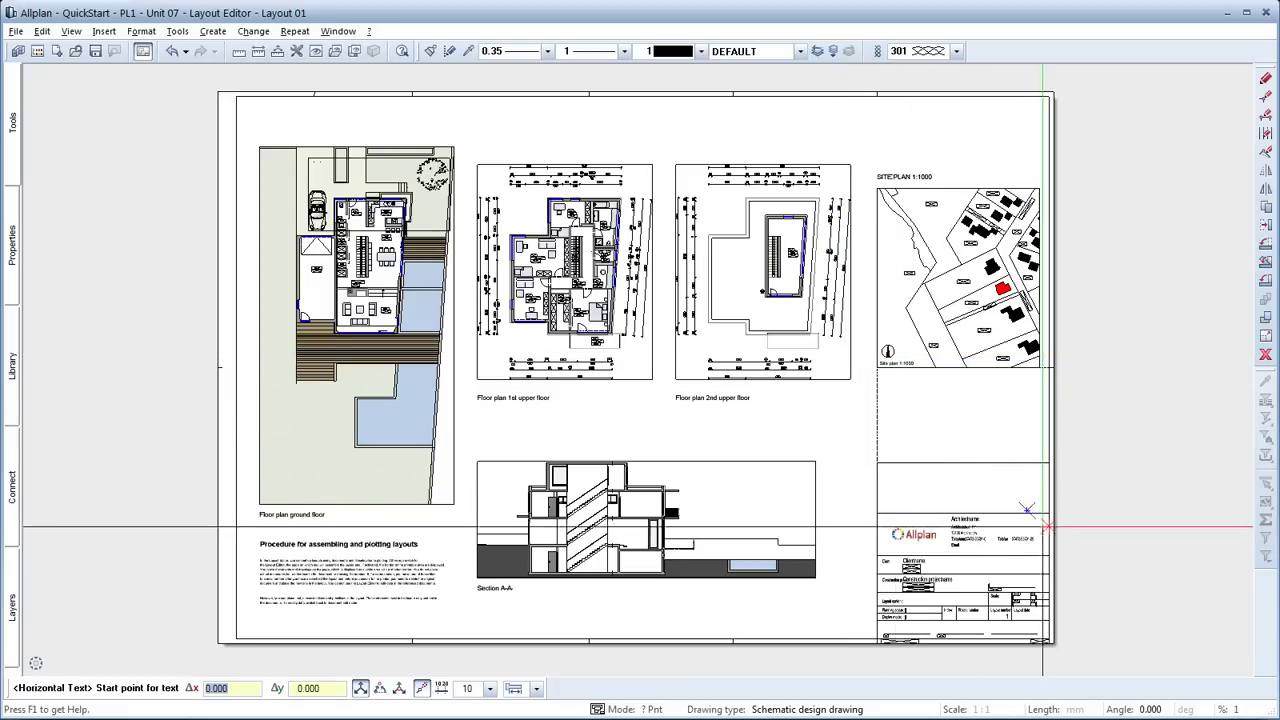
- View the layout in Grayscale Preview and switch its display to Color Preview
mouse_move(1185, 670)
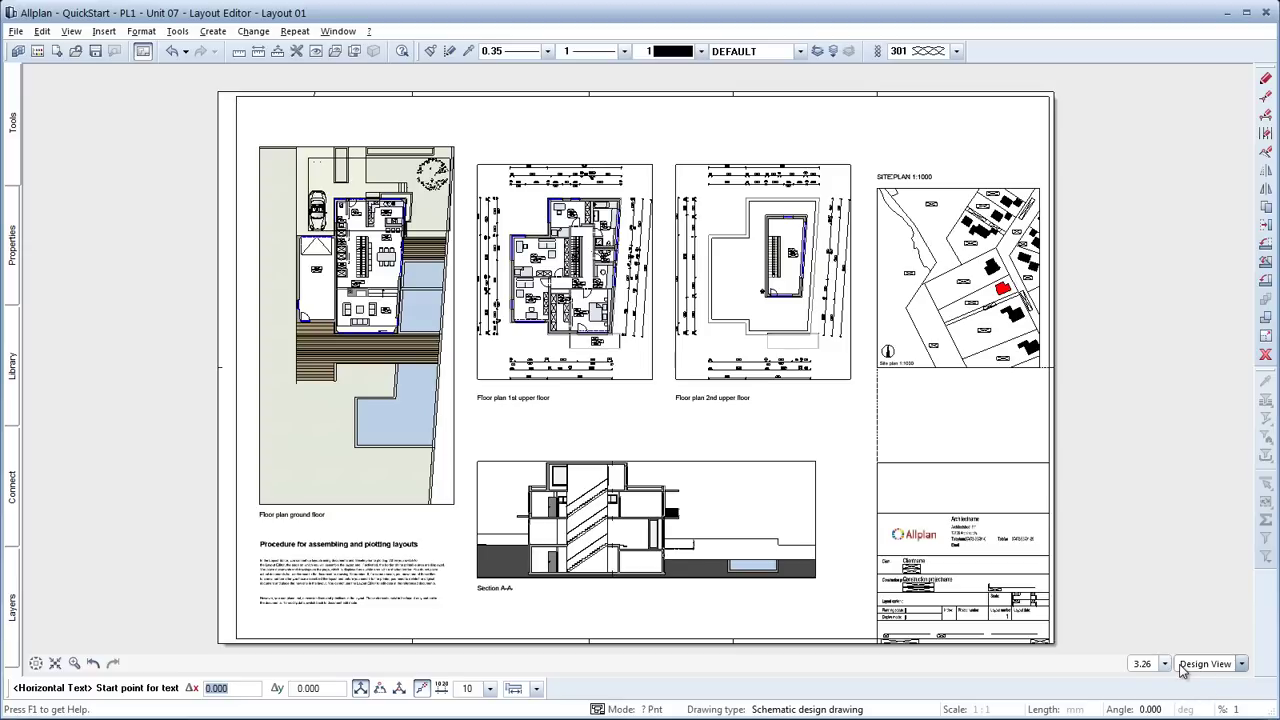
click(1205, 664)
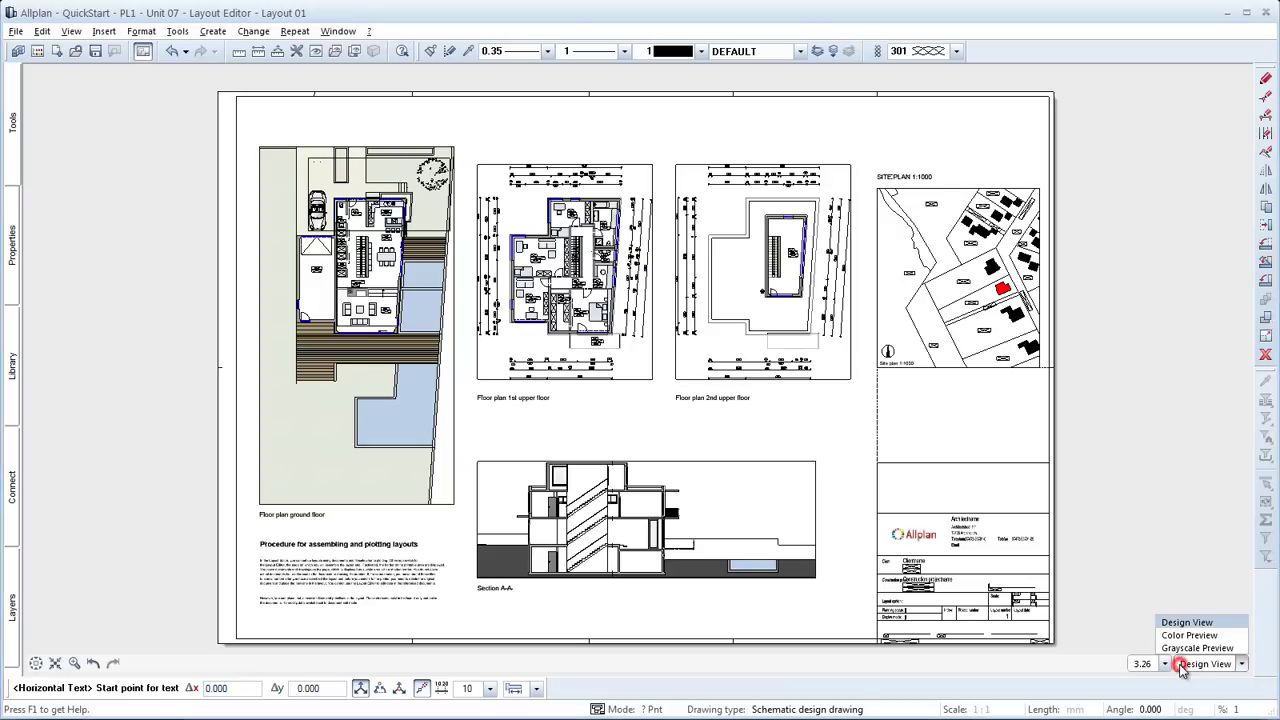
click(1184, 646)
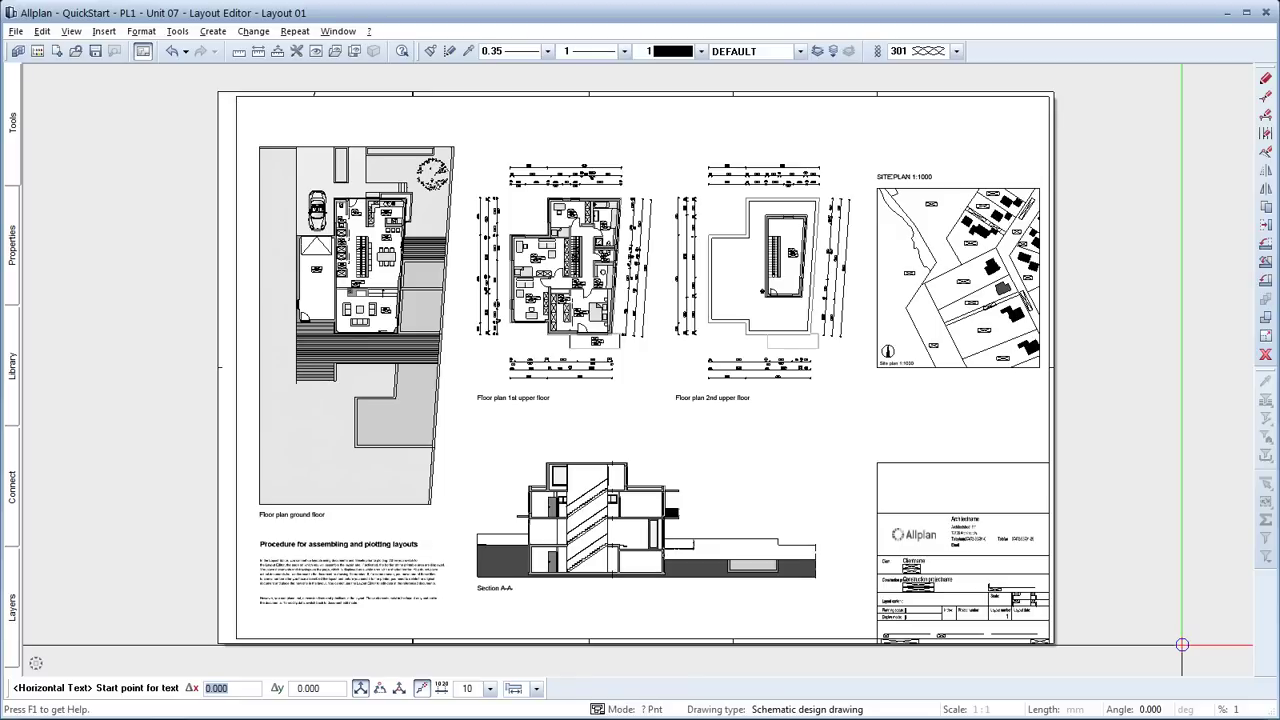
click(1194, 664)
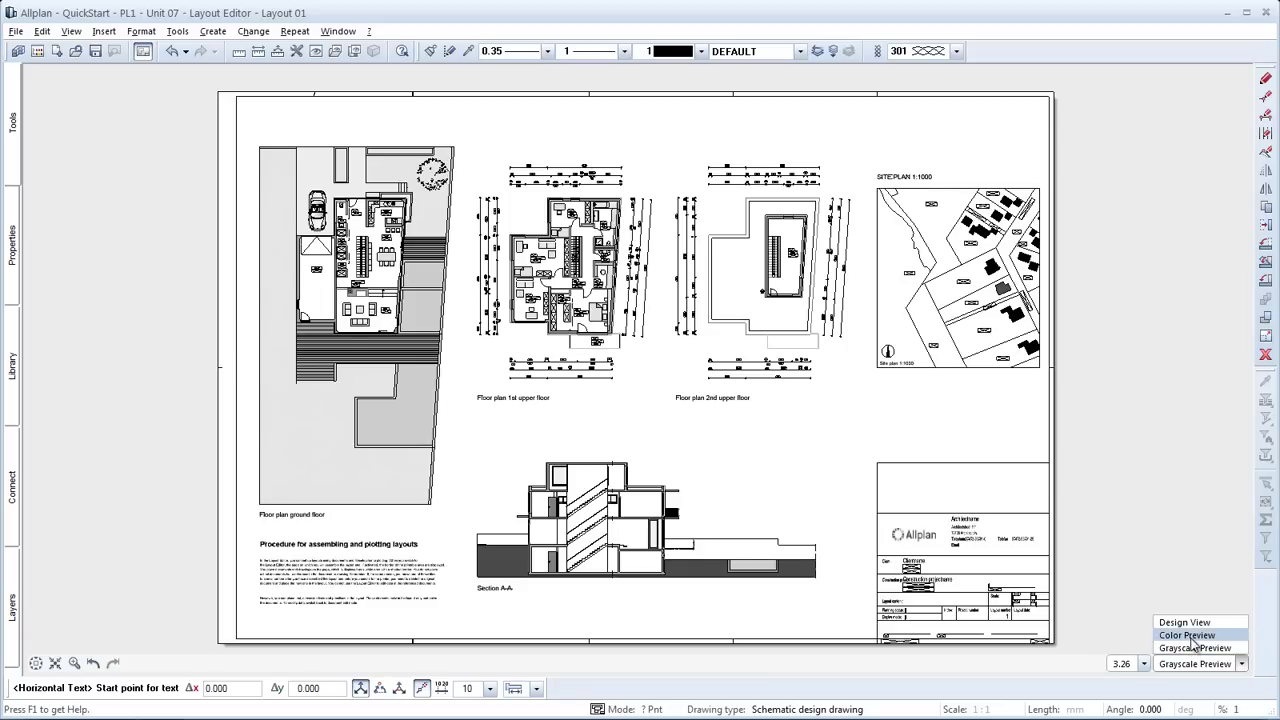
click(1188, 636)
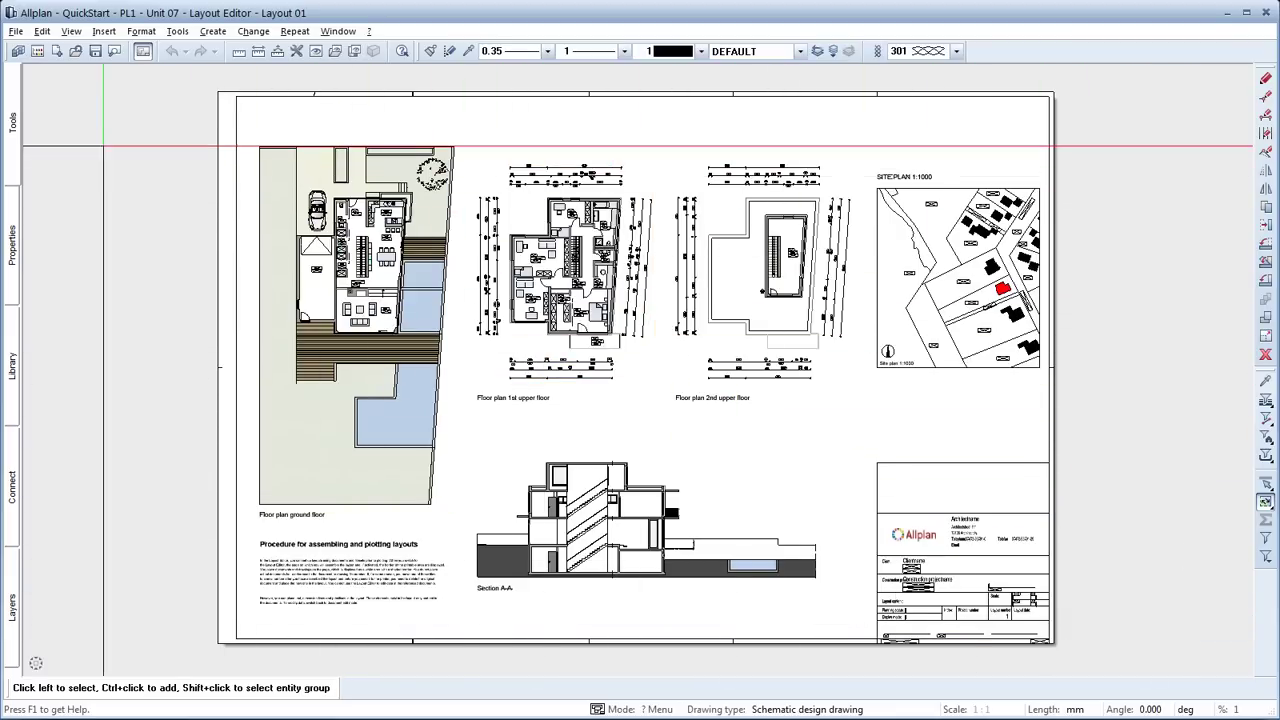
- Export layout 1 "Unit 07 - Layout Editor - Layout 01" as a PDF with the default export settings, opening it in the associated application
click(12, 122)
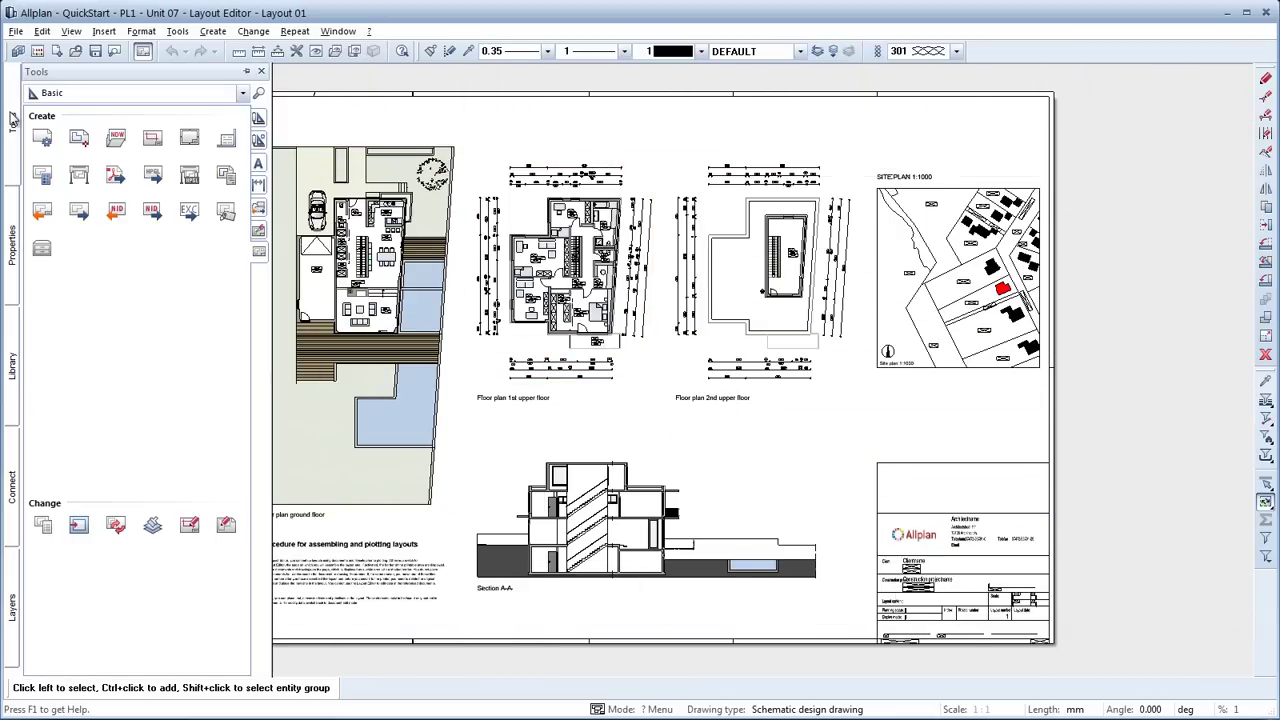
click(116, 175)
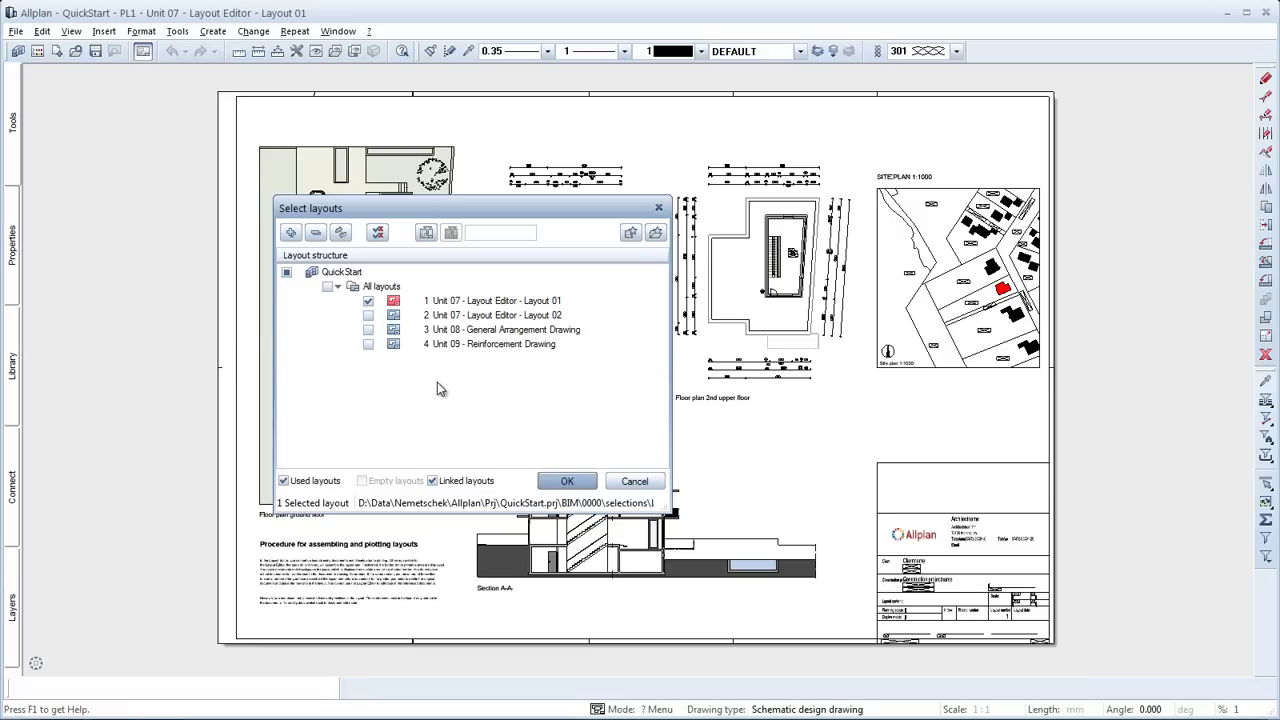
click(565, 482)
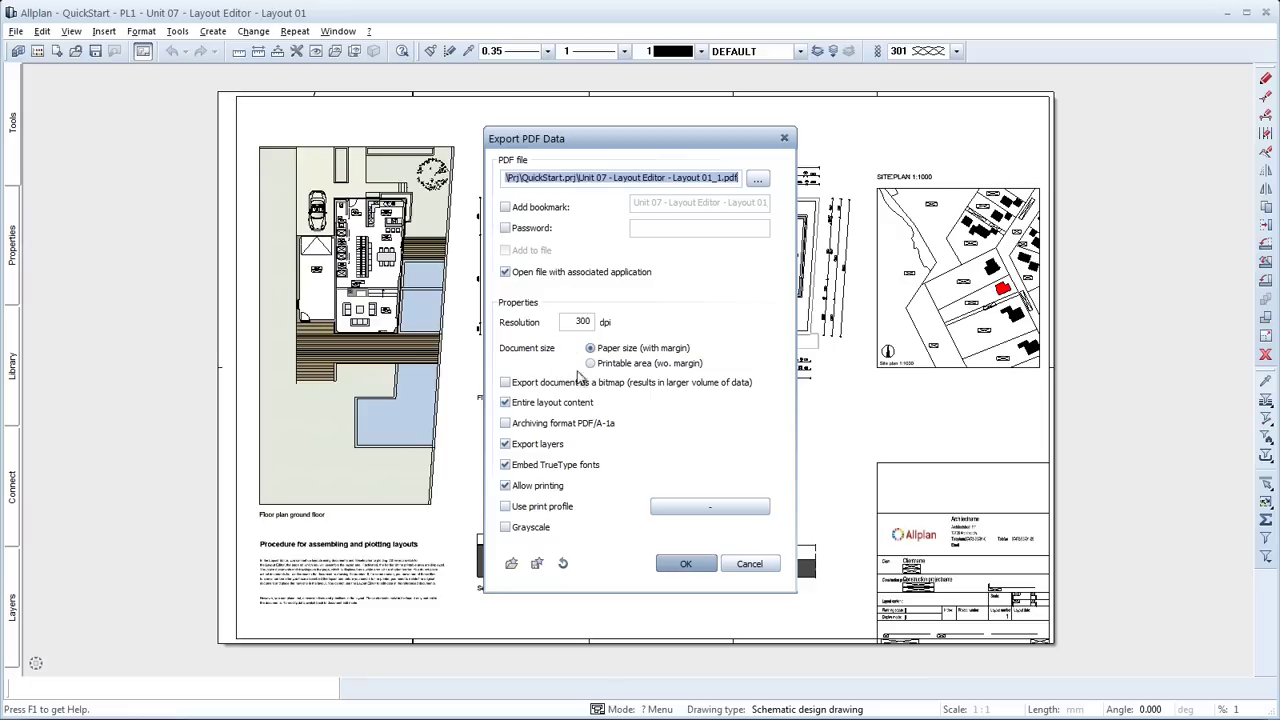
click(684, 566)
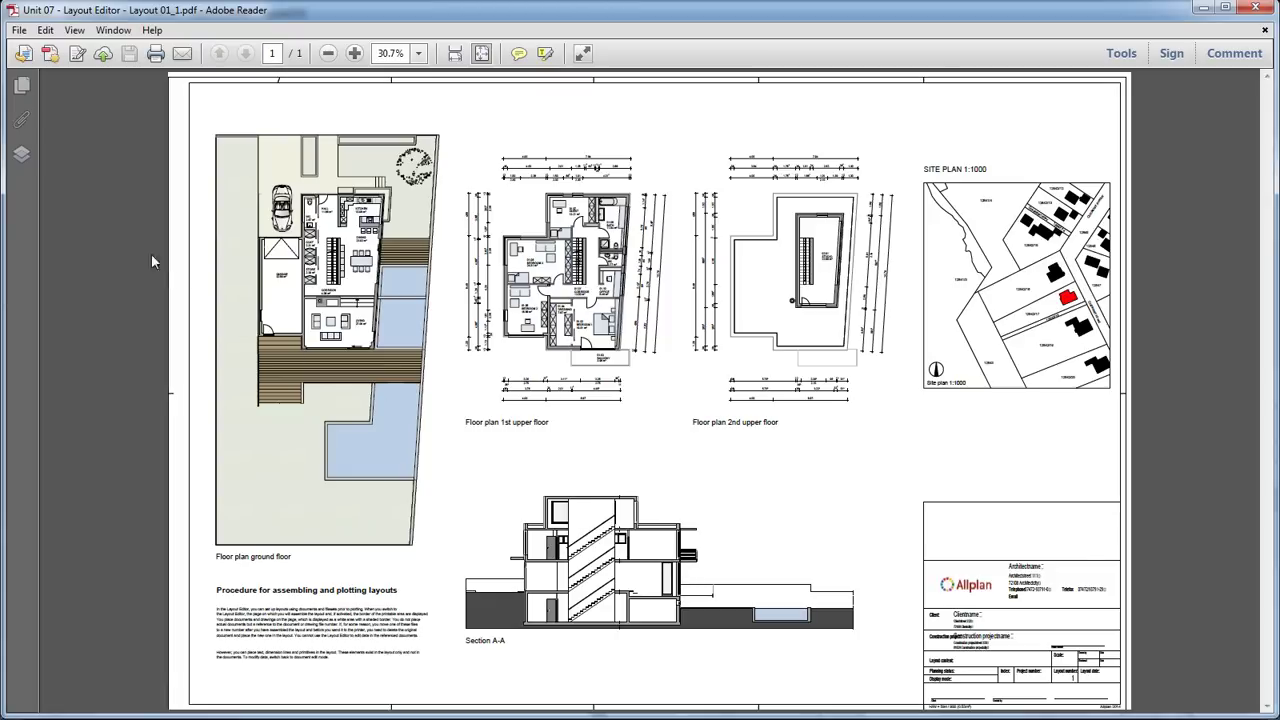
- Check the layers of the exported PDF in Adobe Reader by hiding and reshowing Furniture and Sanitary facilities
click(22, 156)
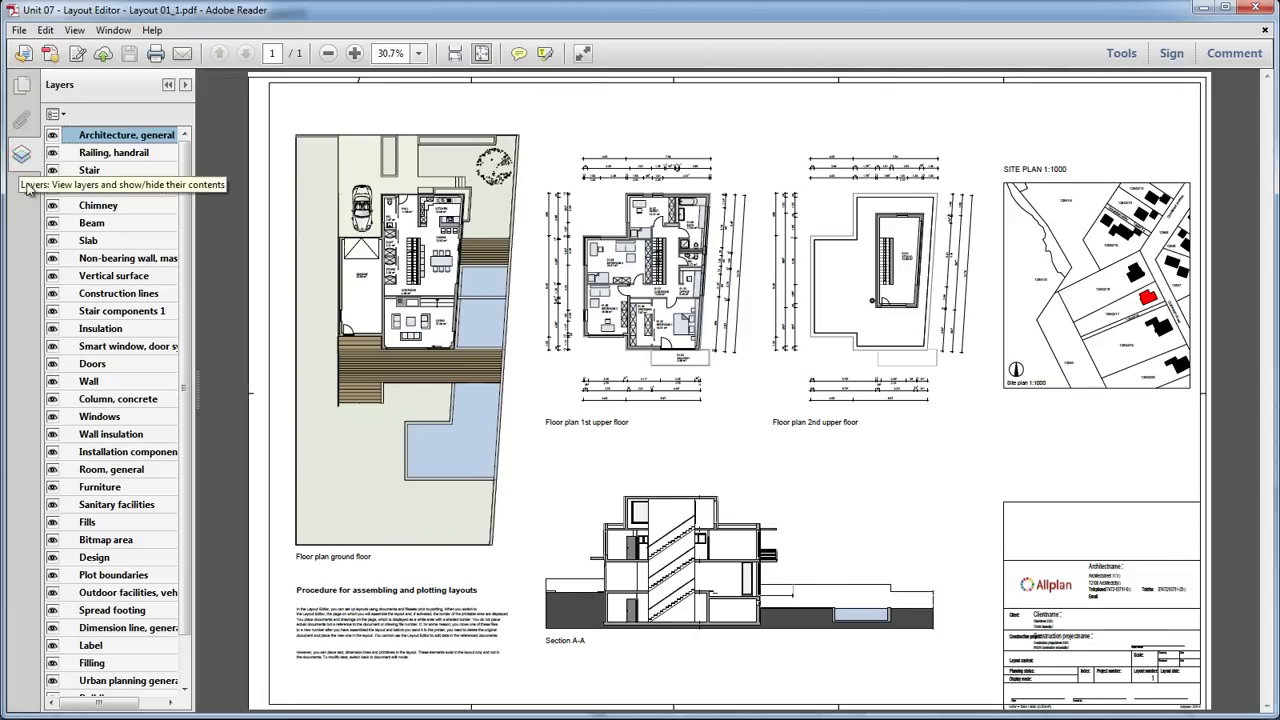
click(53, 487)
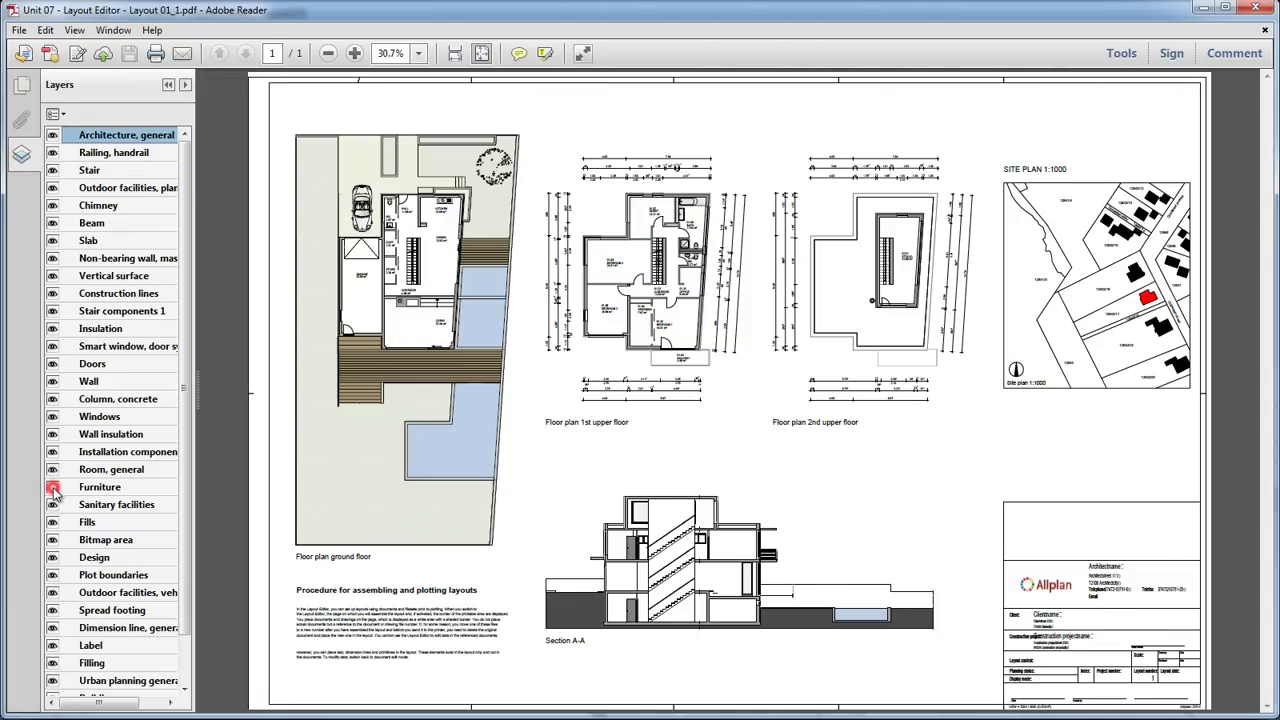
click(53, 487)
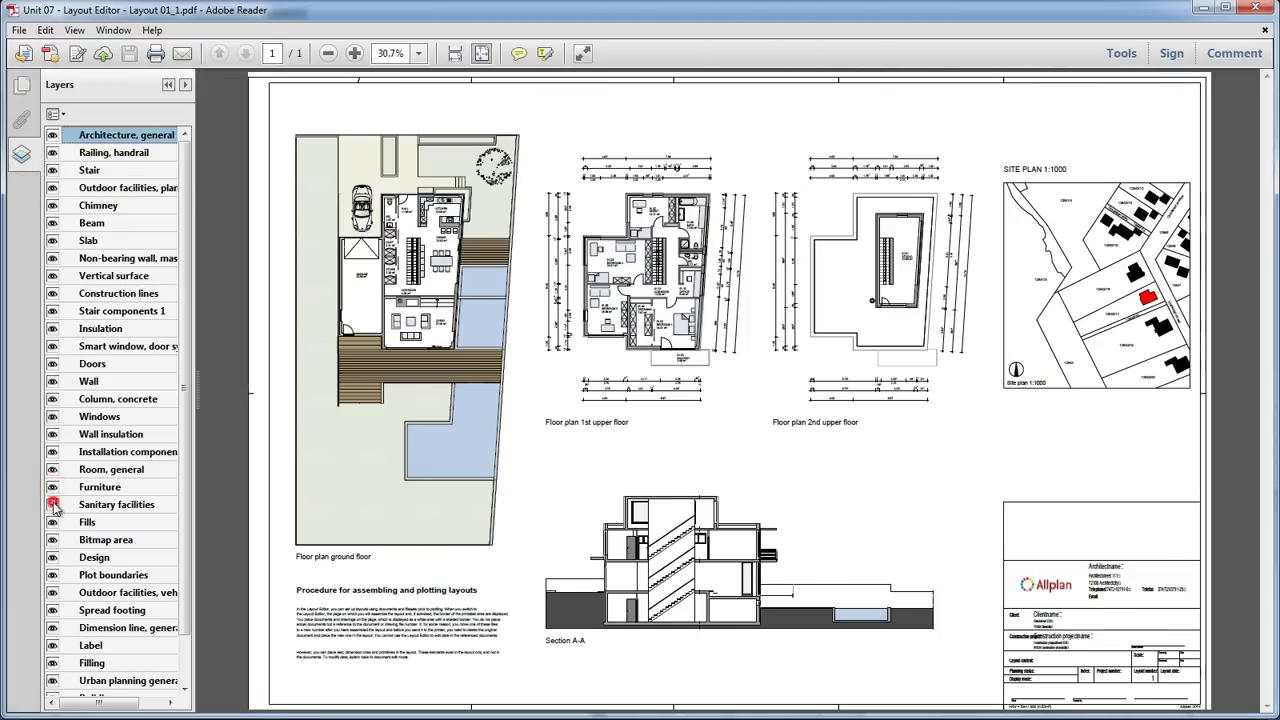
click(53, 504)
click(53, 504)
click(20, 155)
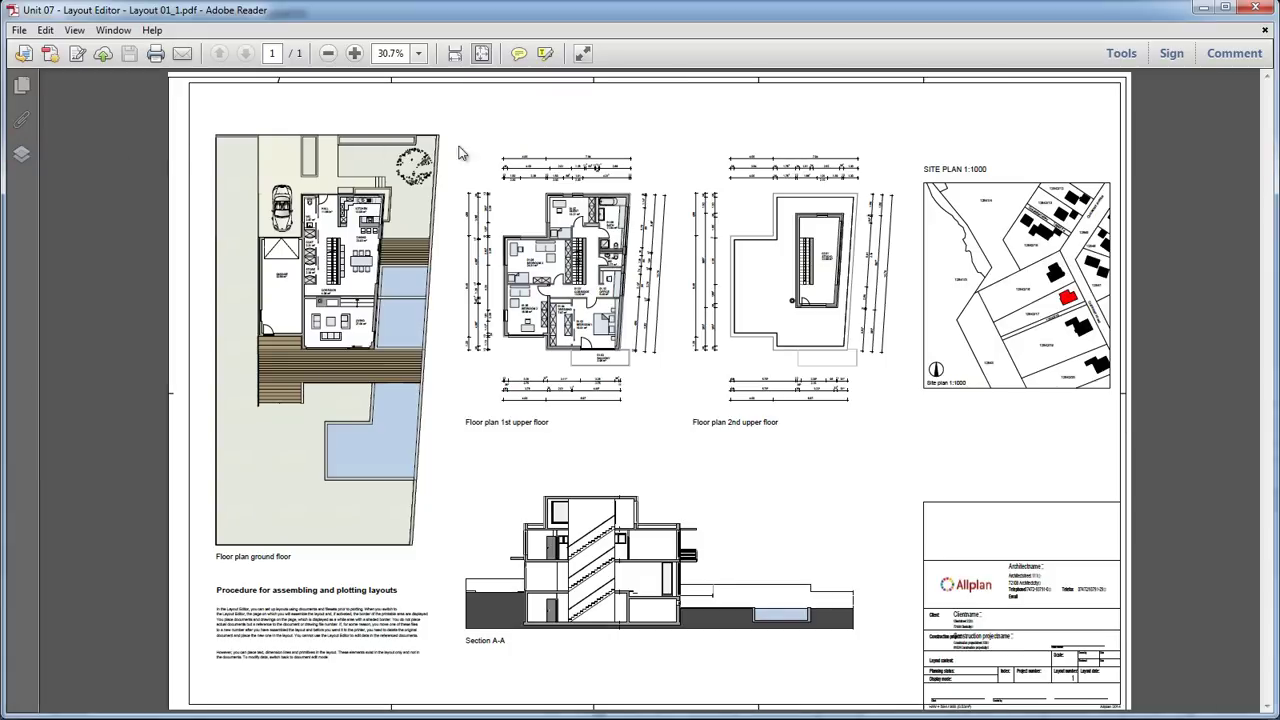
- Close the exported PDF, return to Allplan and exit the layout editor
click(1255, 9)
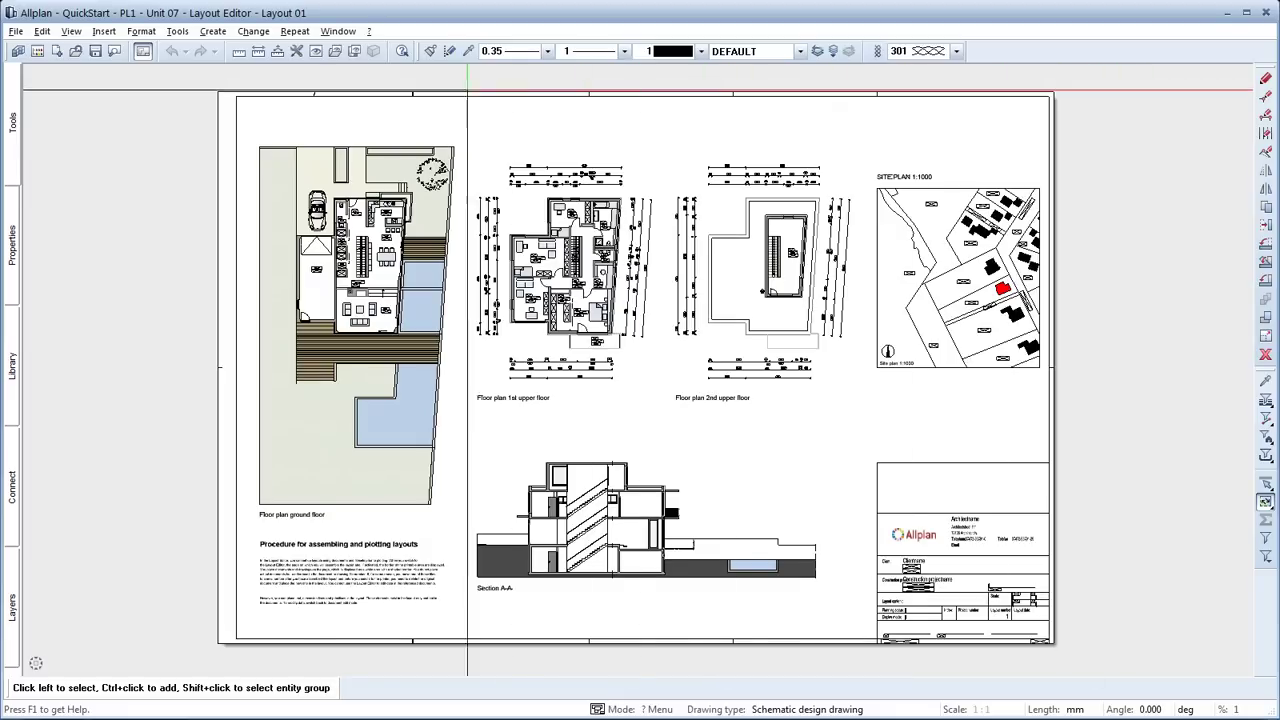
click(143, 51)
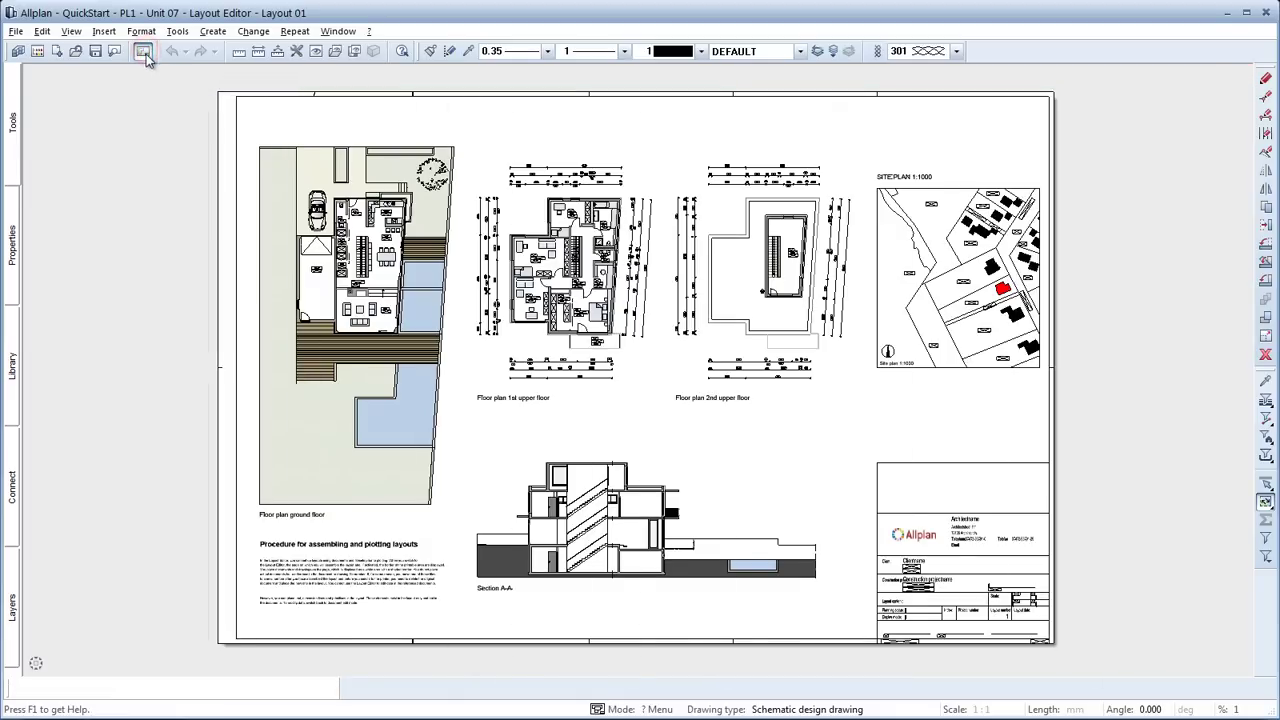